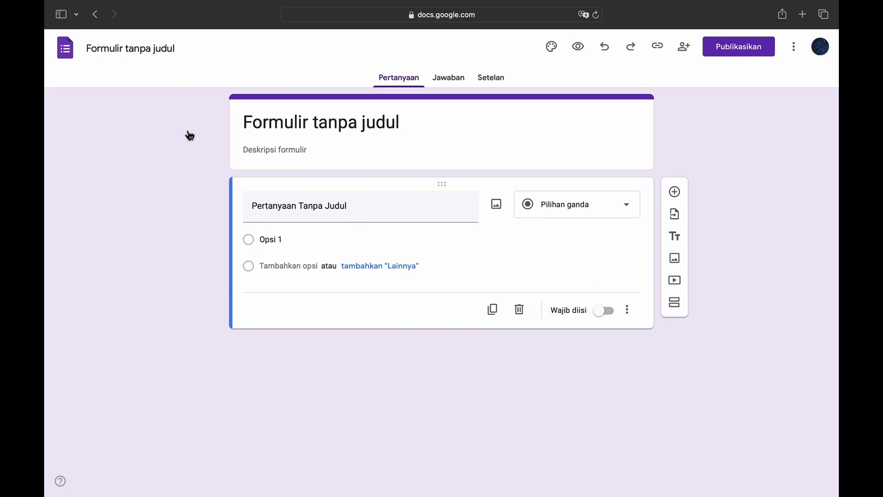
# - Title the form "Kuisioner Kebermanfaatan Inspirational Days: Hari Kesehatan Mental Sedunia"
pyautogui.click(155, 49)
pyautogui.tripleClick(97, 40)
pyautogui.write('Kuisioner')
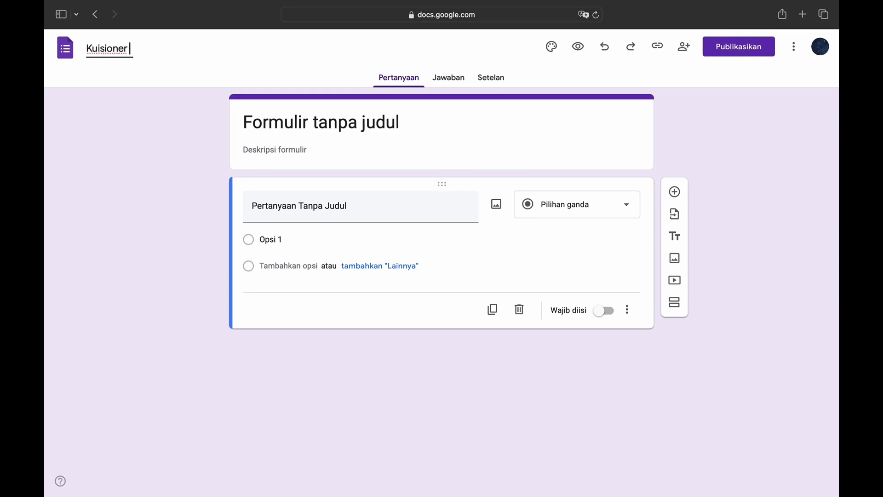
pyautogui.write(' Kebermanfaatan Inspirational Days: Kes')
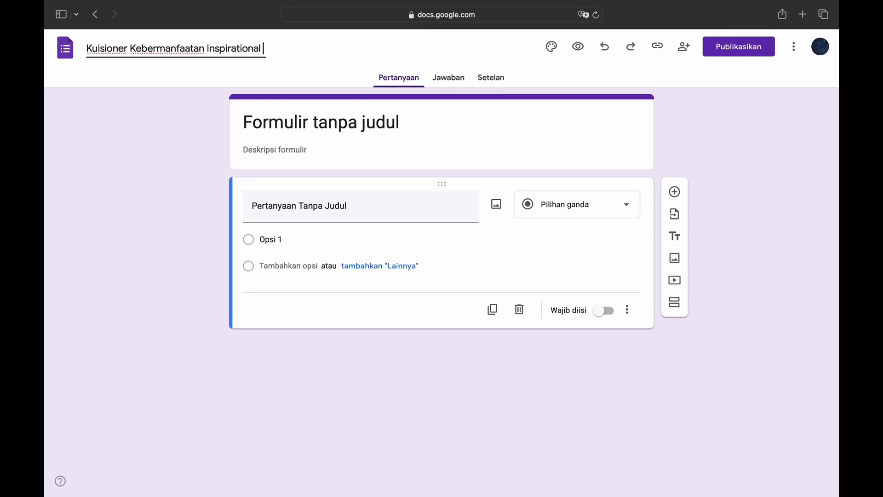
pyautogui.press('BackSpace')
pyautogui.press('BackSpace')
pyautogui.press('BackSpace')
pyautogui.write('Hari Kd')
pyautogui.press('BackSpace')
pyautogui.write('esehatan Mental Sedunia')
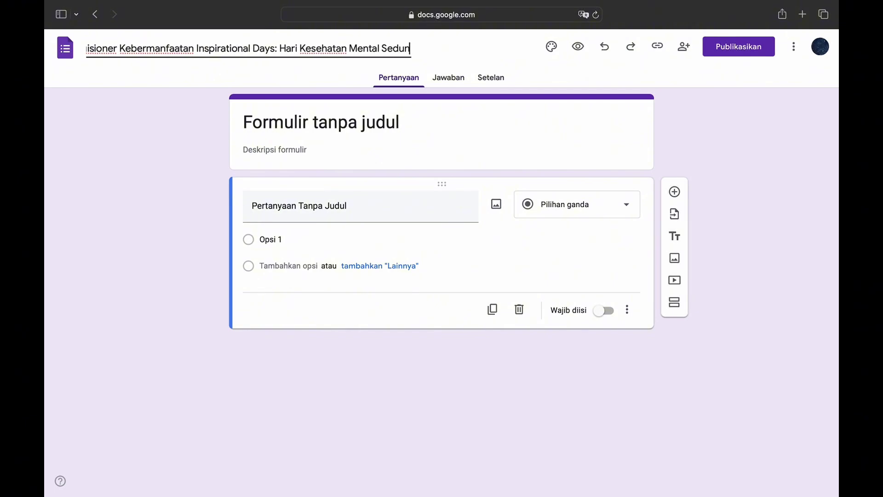
pyautogui.click(107, 206)
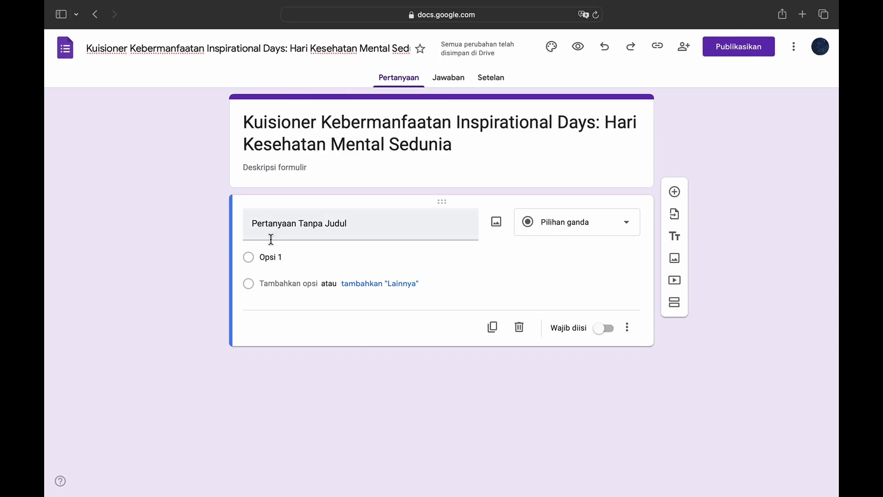
# - Fill in the form description with the text about the "Jangan Ditelan" interactive exhibition and the Hari Kesehatan Mental Sedunia greeting
pyautogui.click(319, 172)
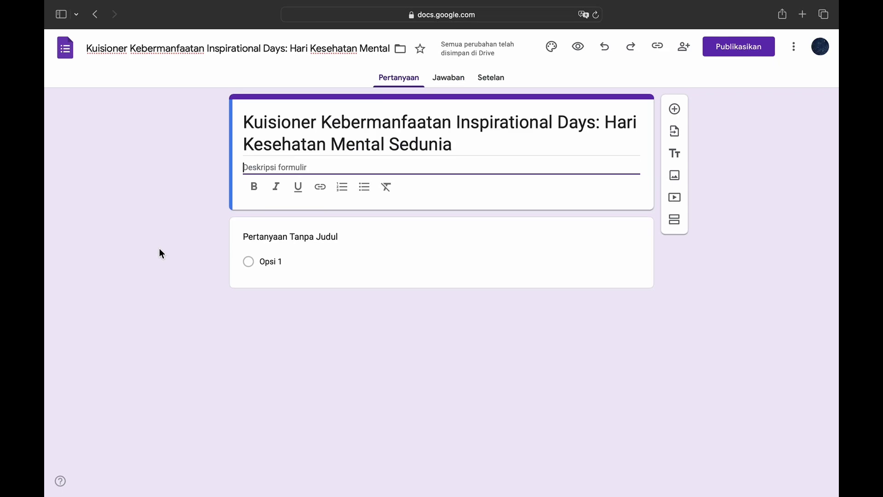
pyautogui.write('Dalam rangka memperingati Hari Kesehatan Mental Sedunia, Inspirational Days mengadakan interactive exhibition bertemakan "Jangan Ditelan" yang berisi media-media katarsis, workshop, dan special performance: live painting.  Yuk lebih peduli dengan kesehatan mental kamu! Selamat Hari Kesehatan Mental Sedunia!')
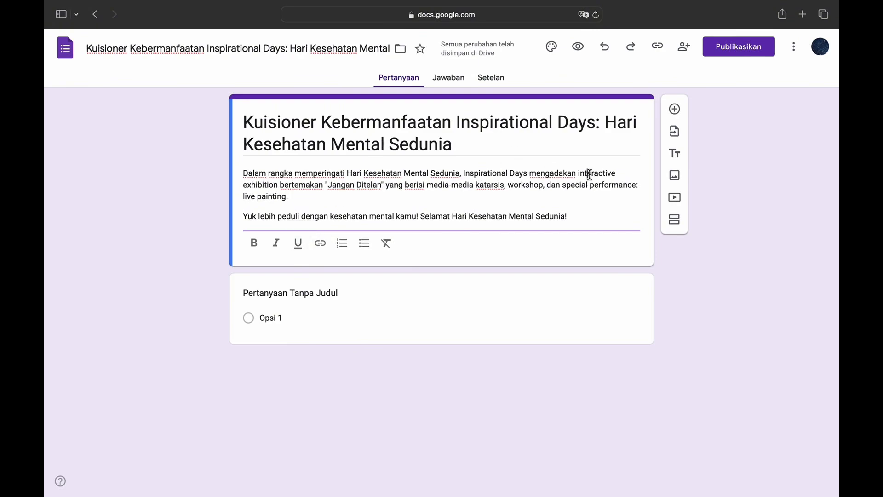
# - Italicize "interactive exhibition", "special performance: live painting.", "workshop" and "Inspirational Days" in the form description
pyautogui.doubleClick(589, 174)
pyautogui.click(276, 244)
pyautogui.doubleClick(263, 185)
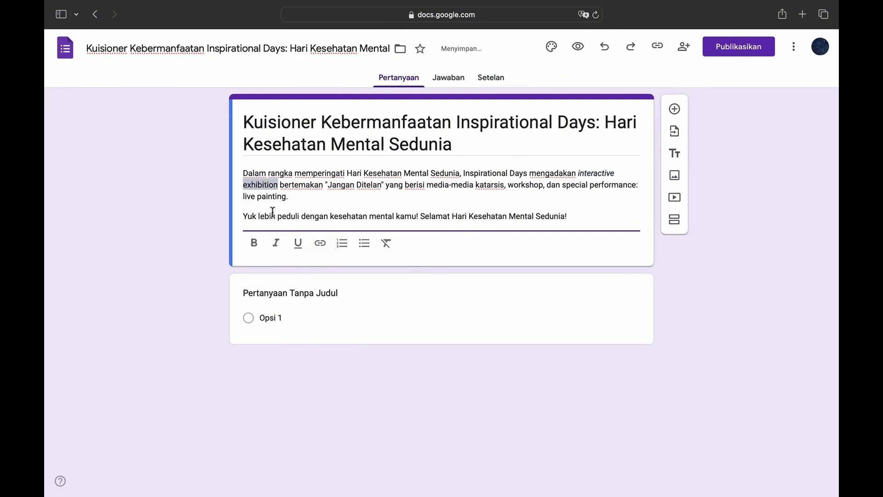
pyautogui.click(276, 243)
pyautogui.moveTo(561, 185); pyautogui.dragTo(443, 195)
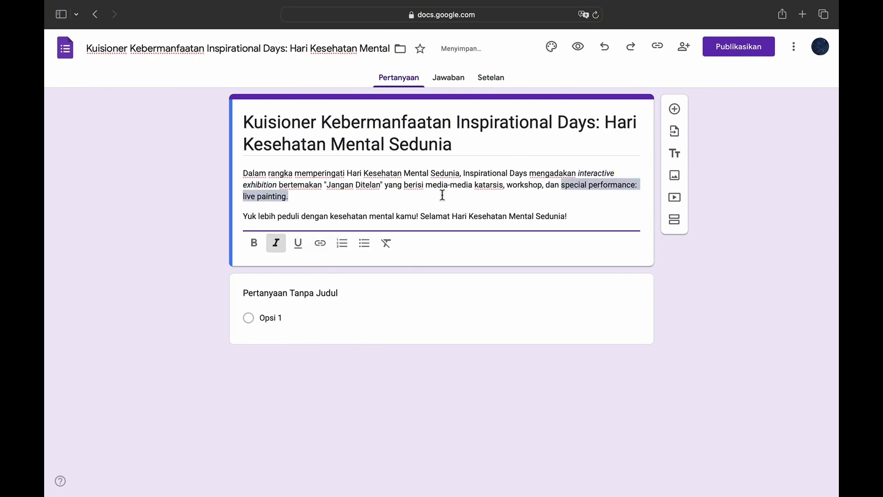
pyautogui.click(276, 242)
pyautogui.doubleClick(524, 185)
pyautogui.click(276, 243)
pyautogui.moveTo(463, 174); pyautogui.dragTo(528, 175)
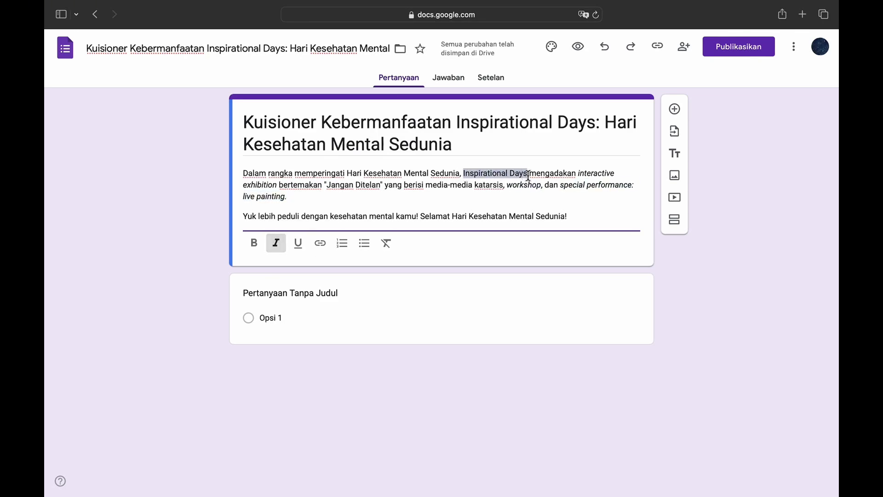
pyautogui.click(276, 243)
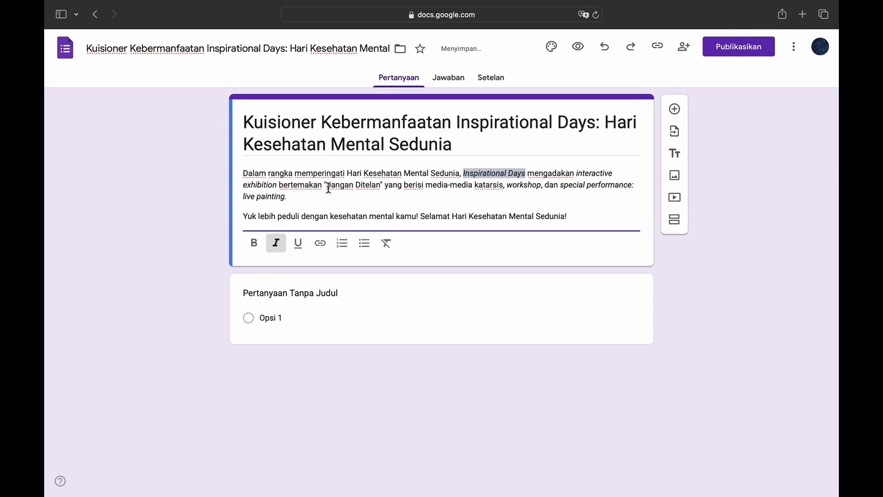
# - Make the phrase "Jangan Ditelan" bold in the form description
pyautogui.moveTo(327, 187); pyautogui.dragTo(382, 186)
pyautogui.click(253, 242)
pyautogui.click(218, 308)
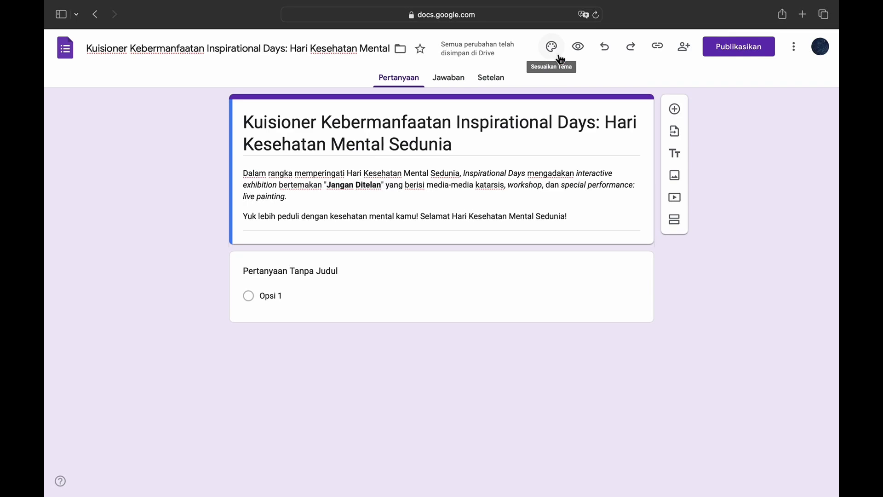
# - Change the form's theme colour to orange
pyautogui.click(560, 59)
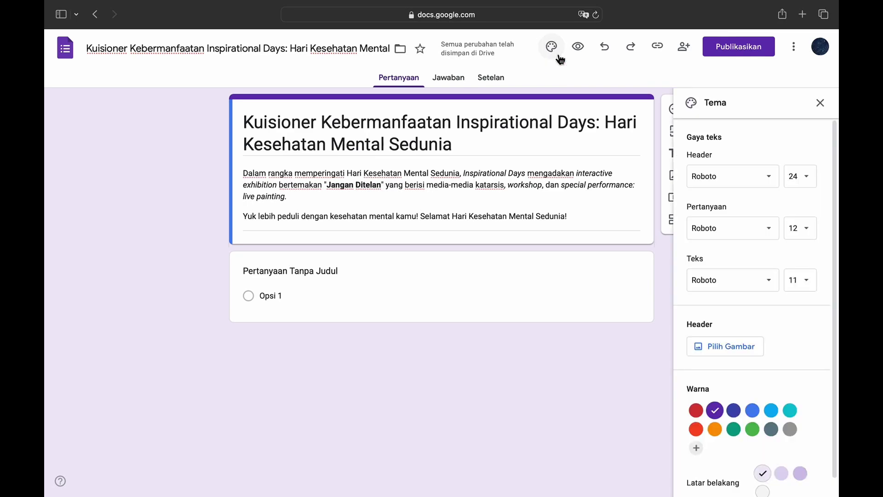
pyautogui.scroll(-1, 703, 417)
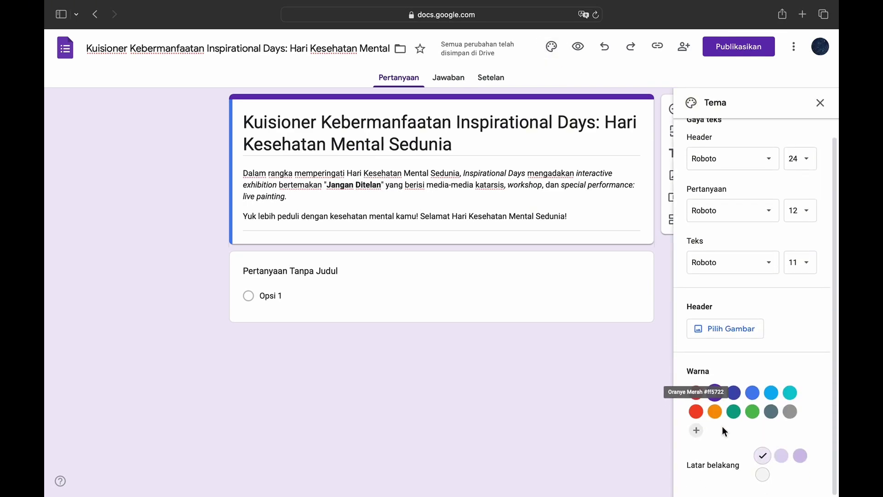
pyautogui.click(714, 421)
# - Set the theme fonts to Cambria for the header, Playfair Display Sedang for questions and Times New Roman for text
pyautogui.scroll(1, 749, 307)
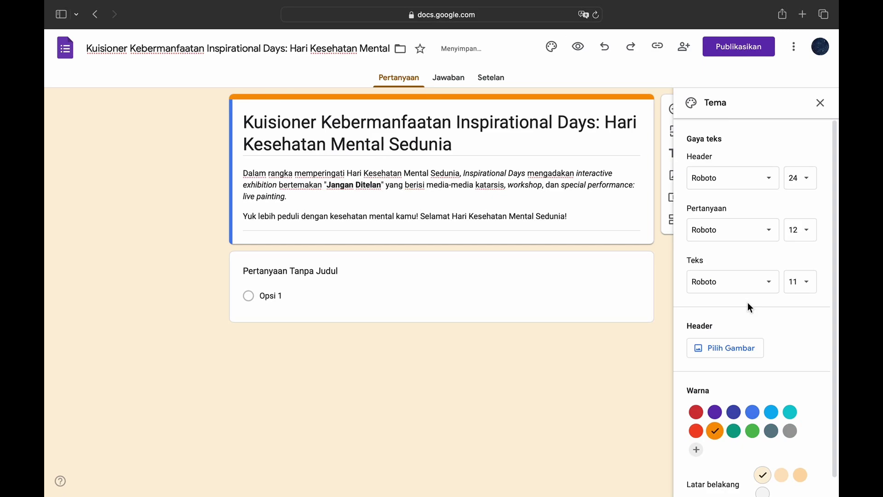
pyautogui.click(759, 176)
pyautogui.moveTo(717, 264)
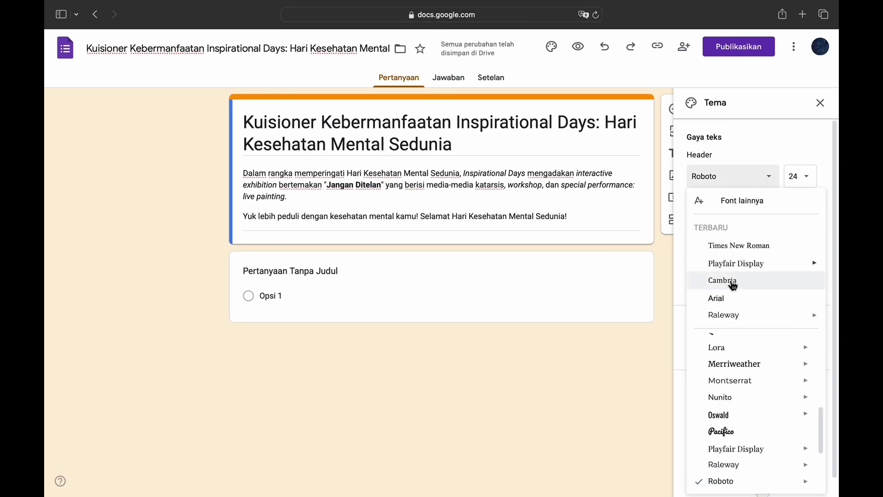
pyautogui.click(730, 281)
pyautogui.click(755, 229)
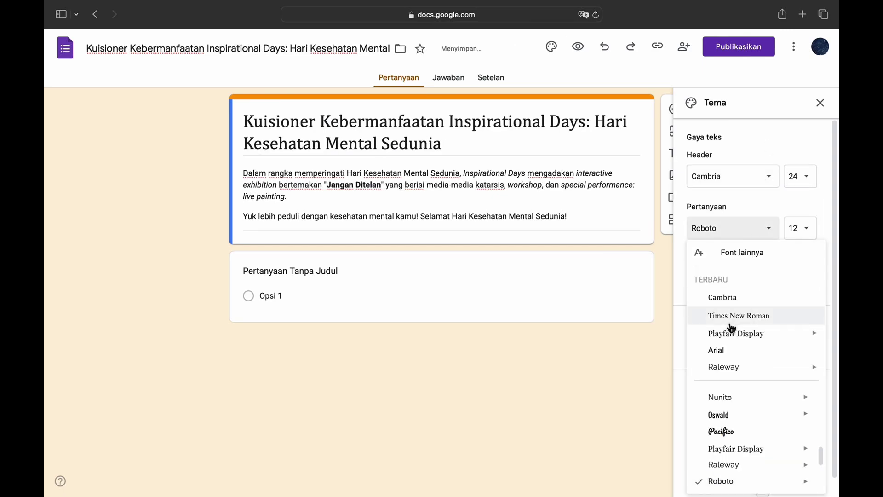
pyautogui.moveTo(703, 334)
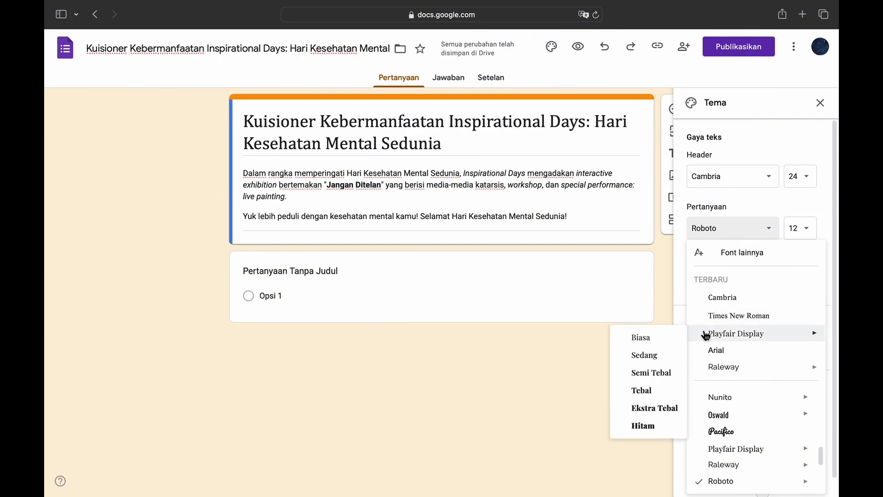
pyautogui.click(661, 362)
pyautogui.click(756, 283)
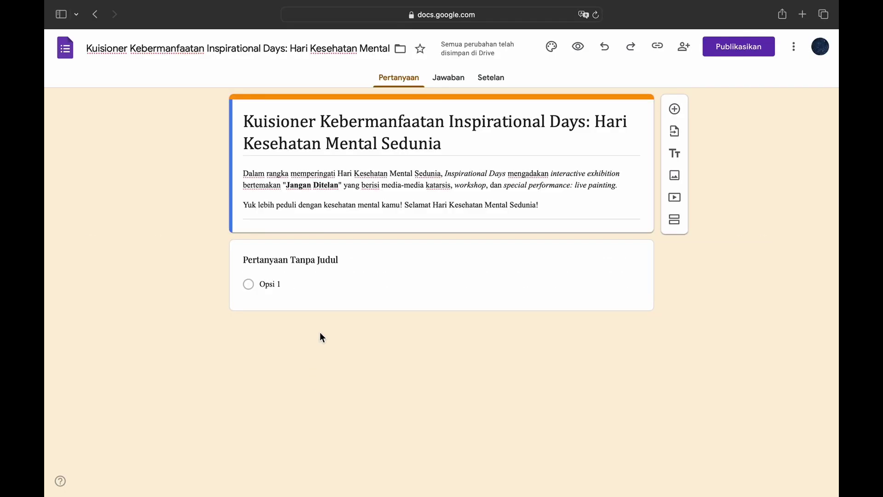
# - Turn the untitled question into a required short-answer (Jawaban singkat) question titled "Nama"
pyautogui.click(332, 272)
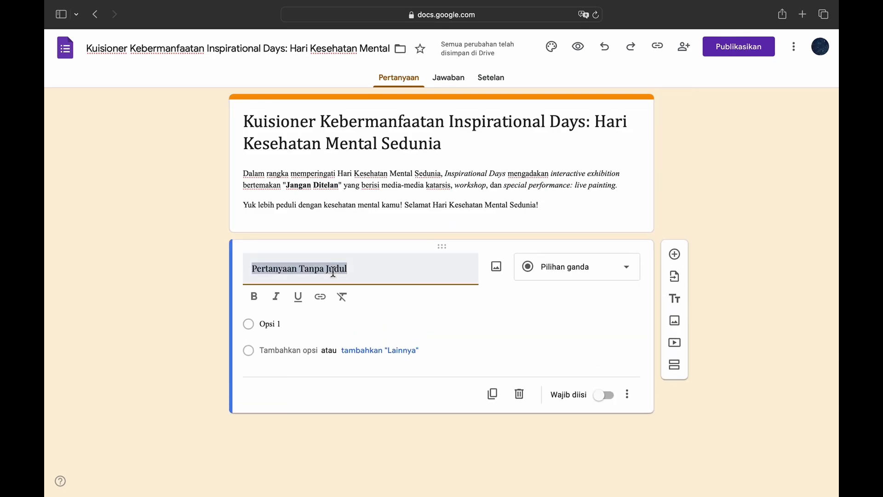
pyautogui.write('Nama')
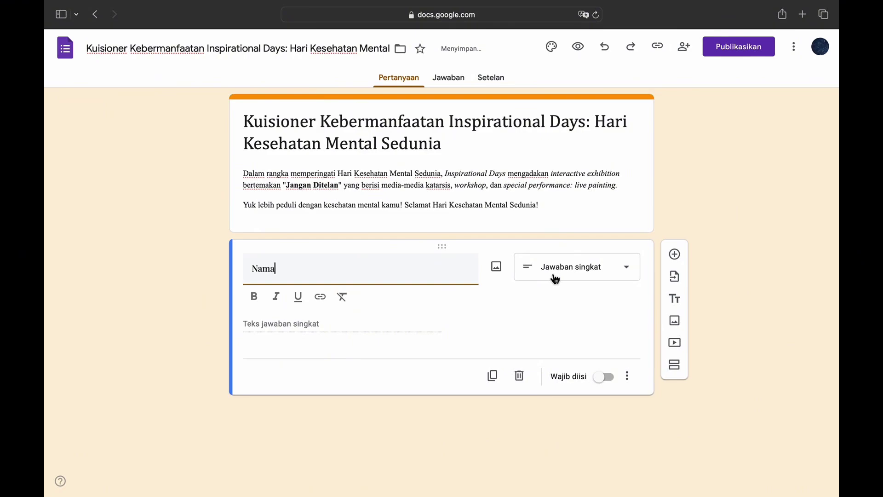
pyautogui.click(556, 279)
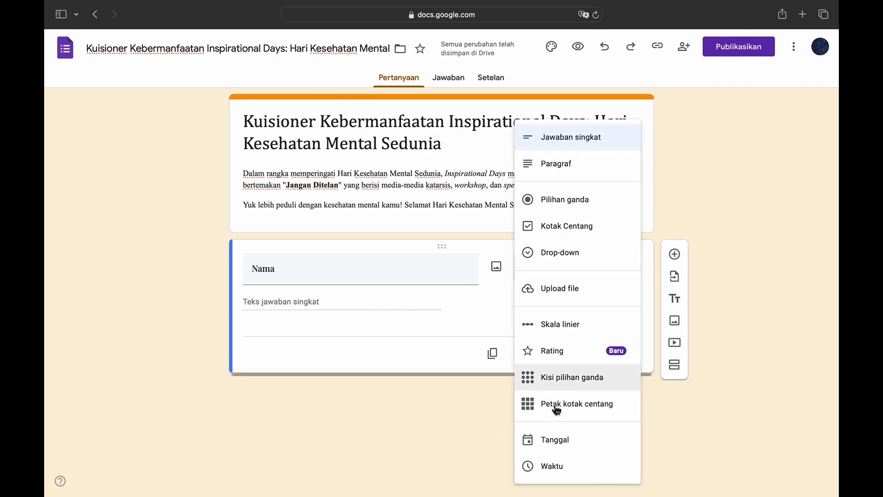
pyautogui.click(610, 136)
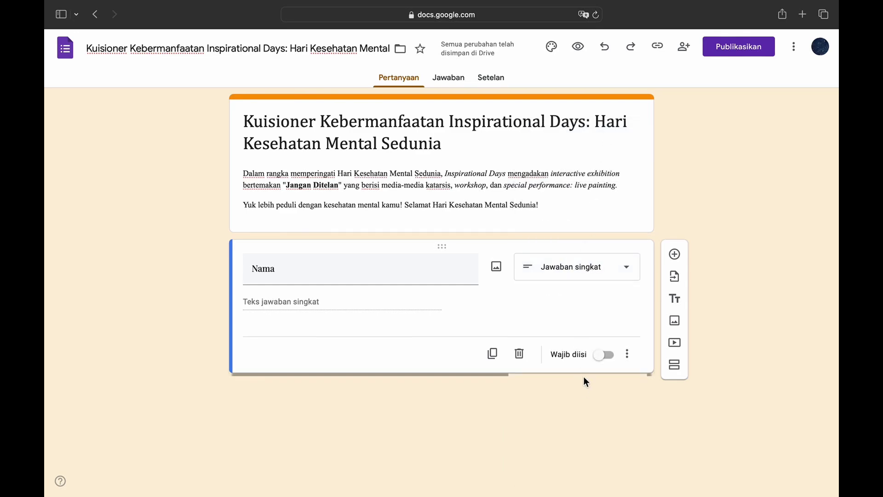
pyautogui.click(605, 355)
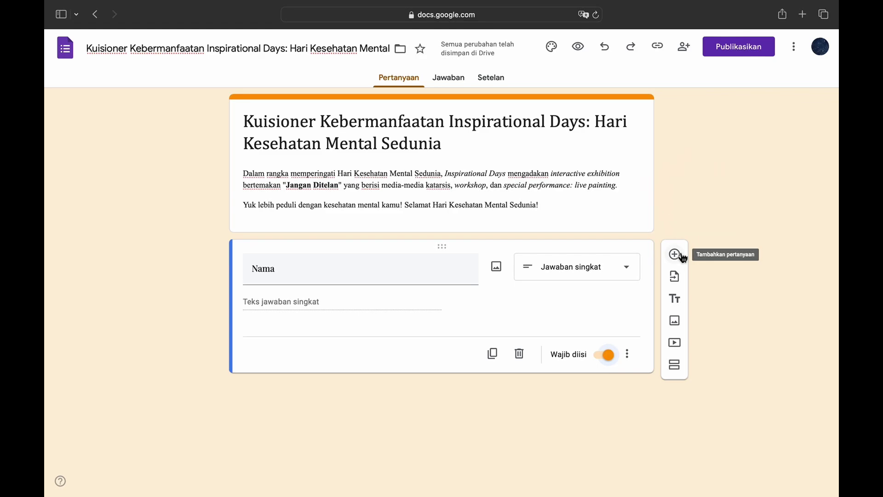
# - Add a multiple-choice (Pilihan ganda) question titled "Angkatan" below the Nama question
pyautogui.click(675, 254)
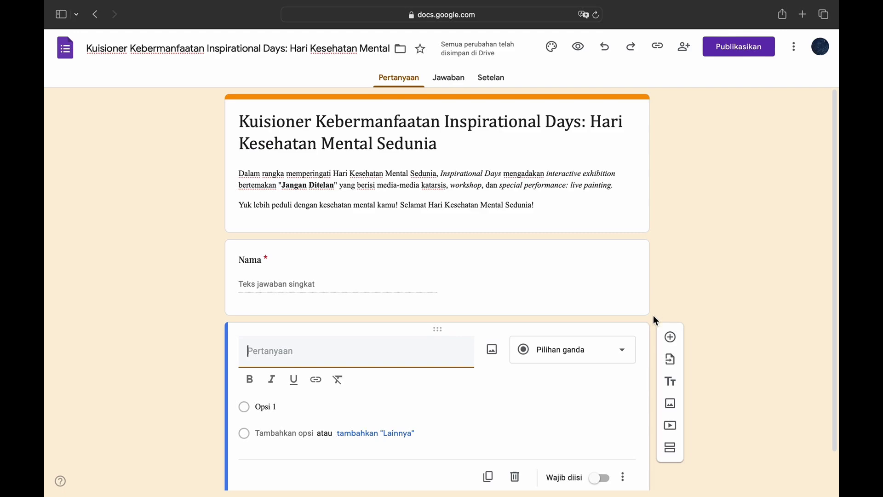
pyautogui.write('Angkatan')
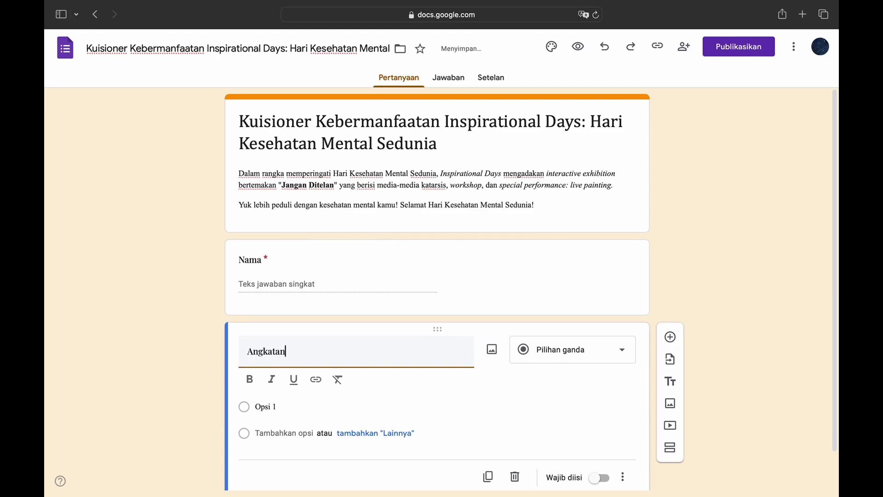
pyautogui.click(620, 348)
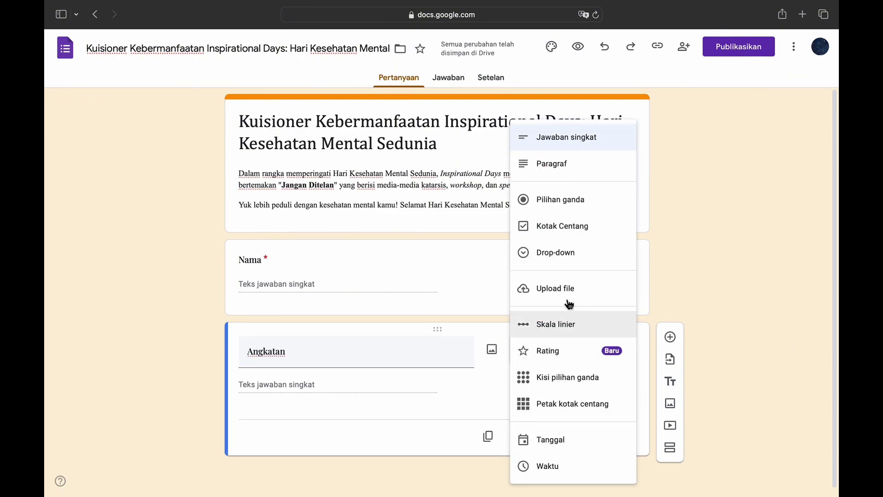
pyautogui.click(592, 213)
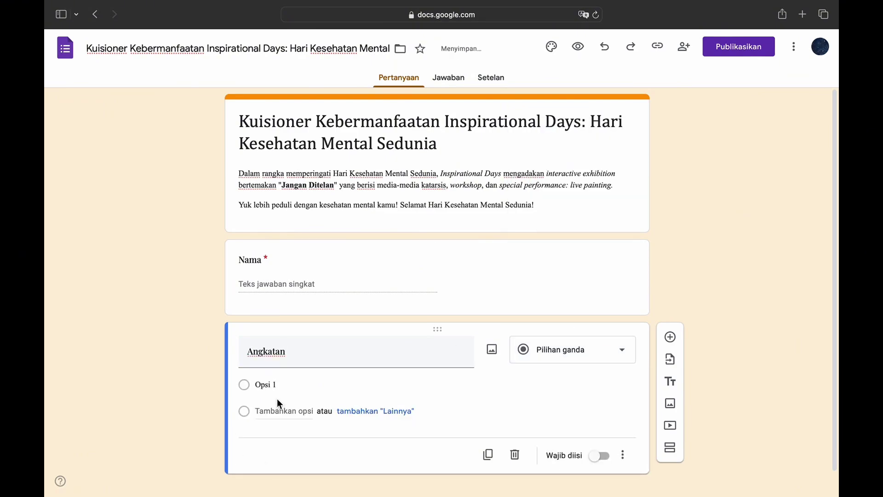
# - Give the Angkatan question the options 2020, 2021, 2022, 2023 and 2024, and make it required
pyautogui.click(285, 384)
pyautogui.write('2020')
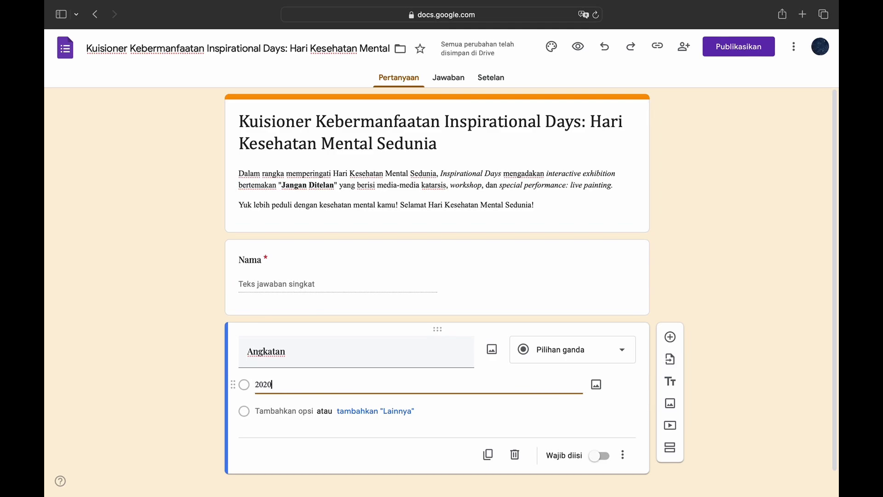
pyautogui.press('Return')
pyautogui.write('2021')
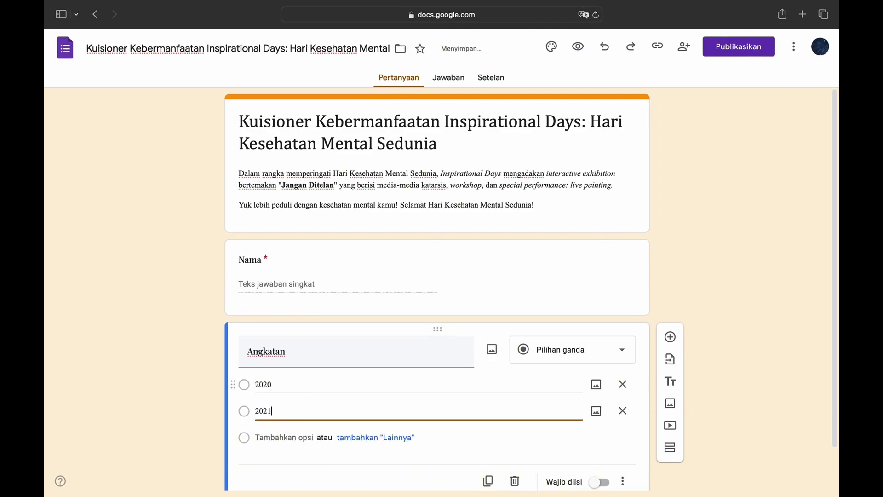
pyautogui.press('Return')
pyautogui.write('20')
pyautogui.press('Return')
pyautogui.write('2023')
pyautogui.press('Return')
pyautogui.write('2024')
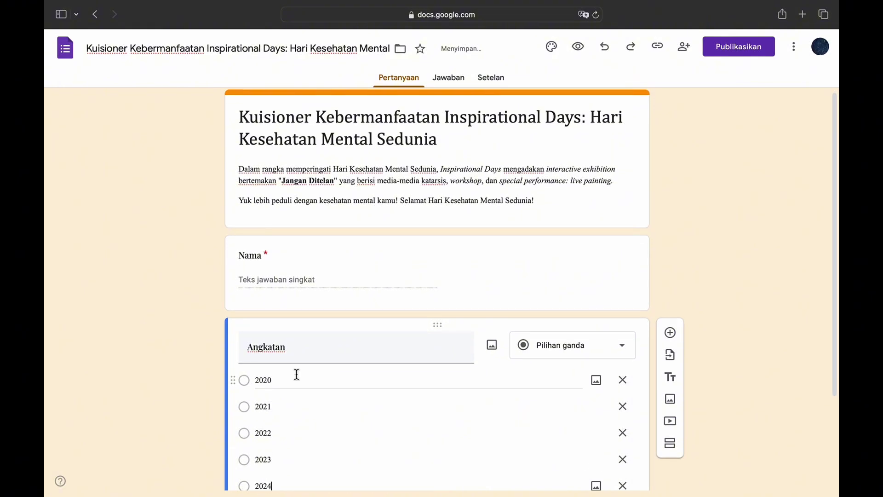
pyautogui.scroll(-3, 417, 277)
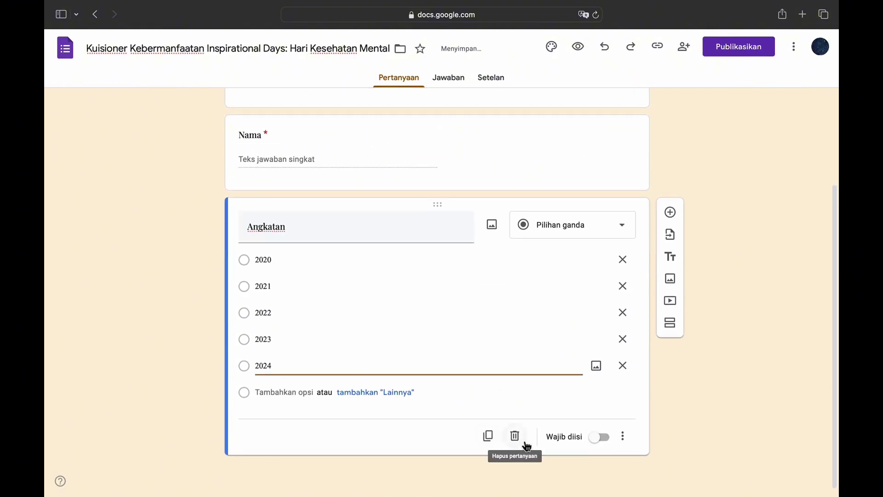
pyautogui.click(598, 438)
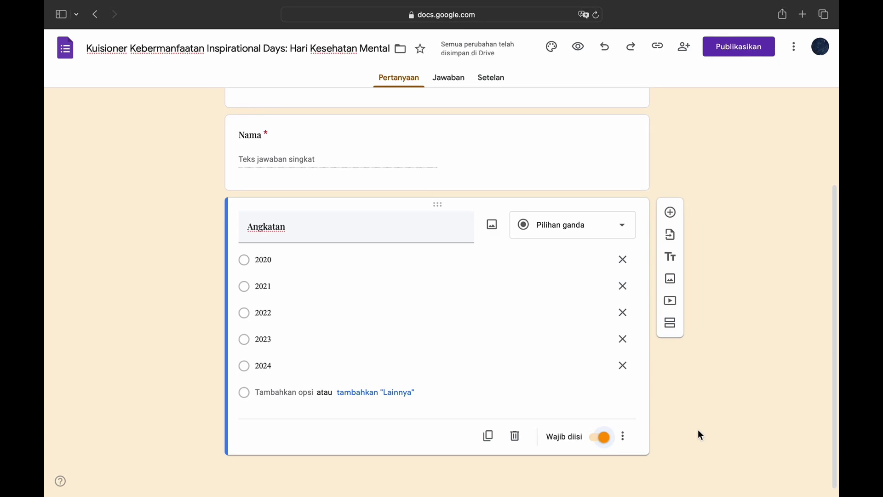
# - Add a required short-answer (Jawaban singkat) question titled "NIM" below the Angkatan question
pyautogui.click(670, 212)
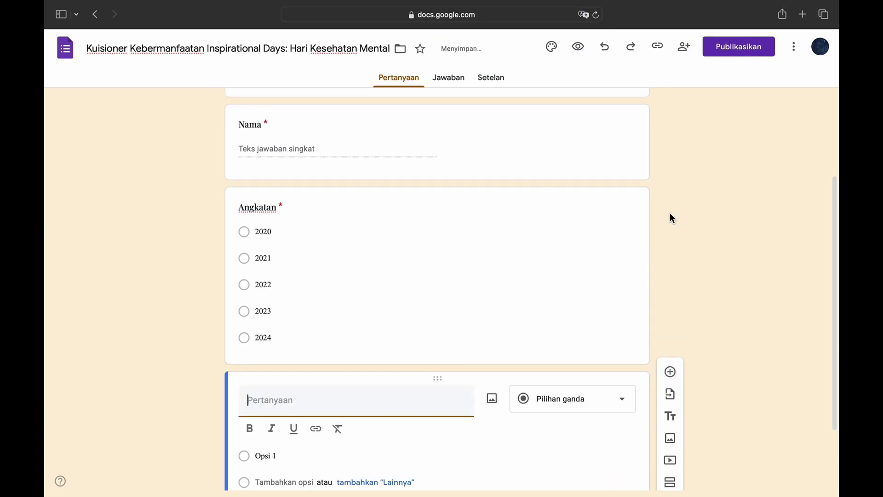
pyautogui.write('NIM')
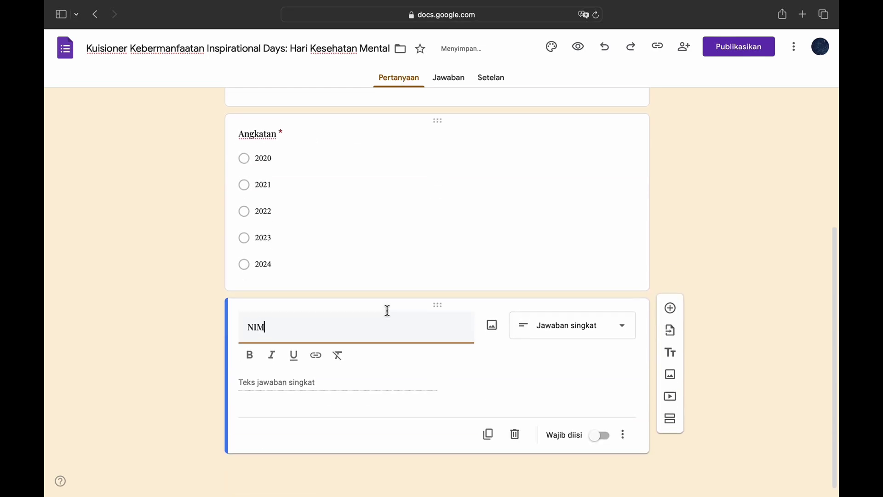
pyautogui.click(602, 442)
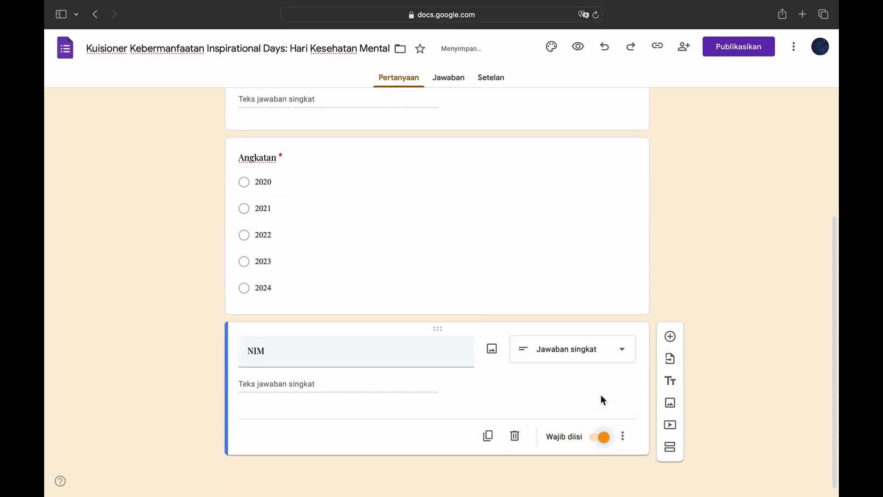
# - Add a required file-upload (Upload file) question titled "KTM/KTMS" below the NIM question and allow respondents to upload files to Drive
pyautogui.click(669, 336)
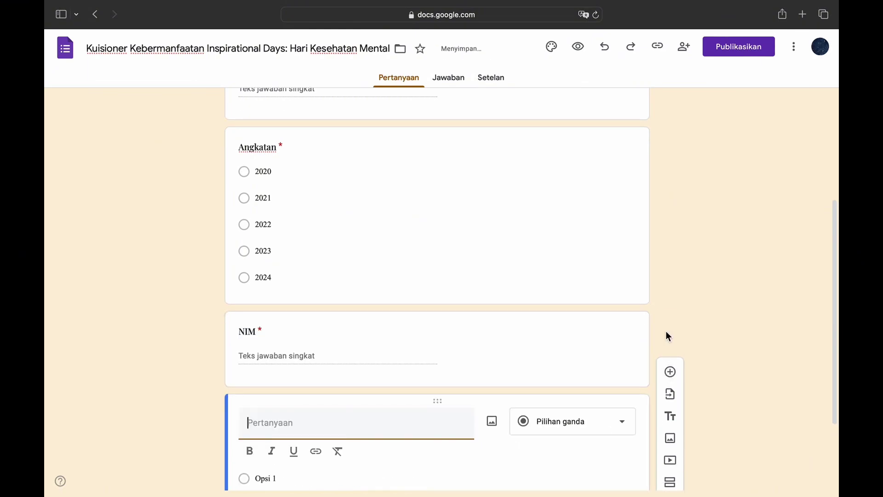
pyautogui.press('capslock')
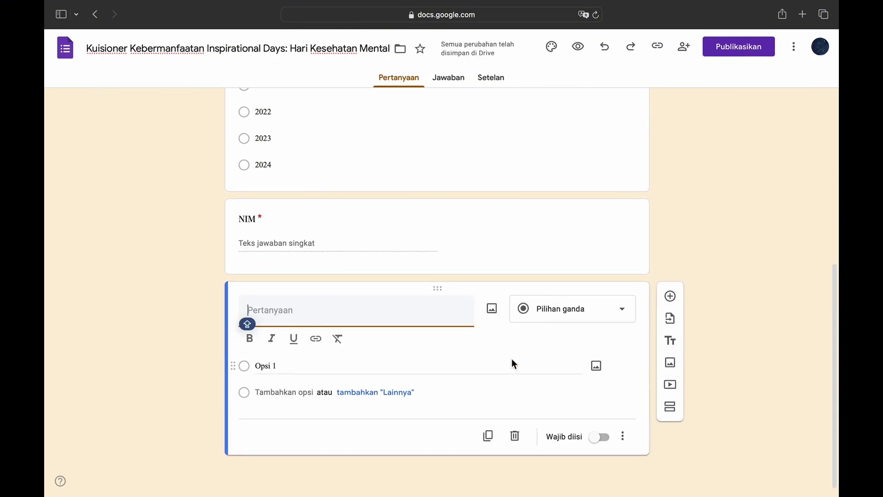
pyautogui.write('KTM/KTMS')
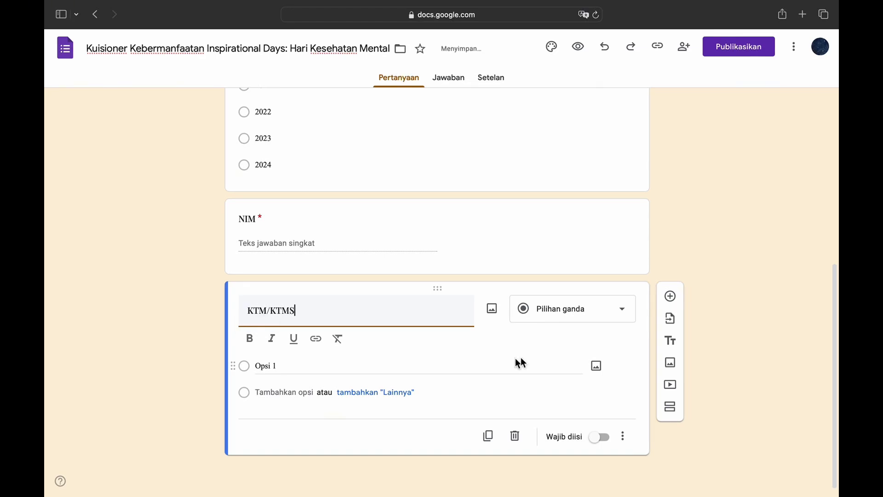
pyautogui.click(598, 437)
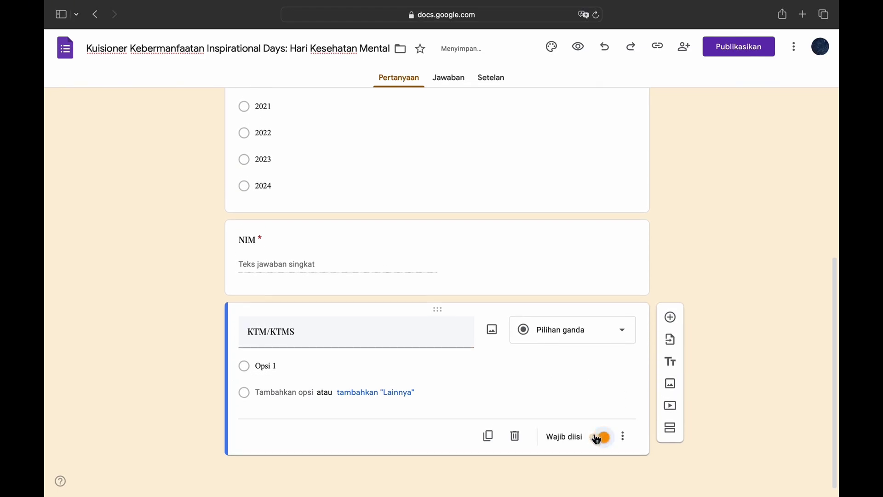
pyautogui.click(613, 330)
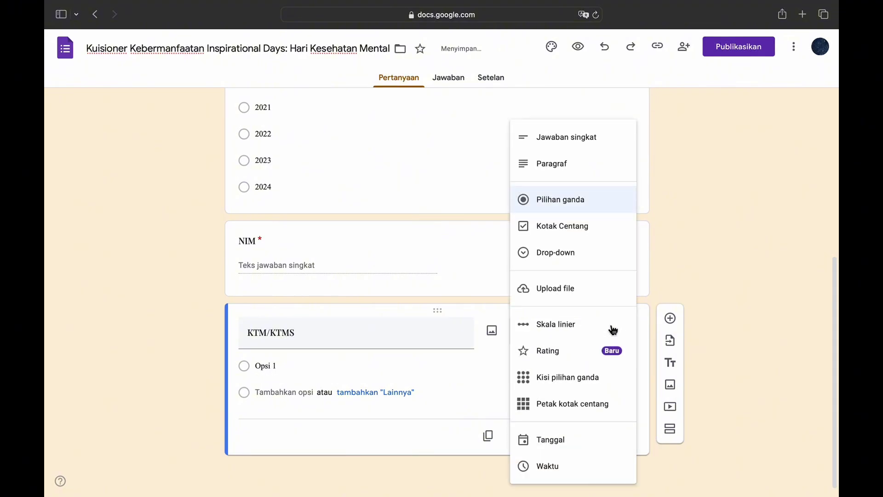
pyautogui.click(561, 290)
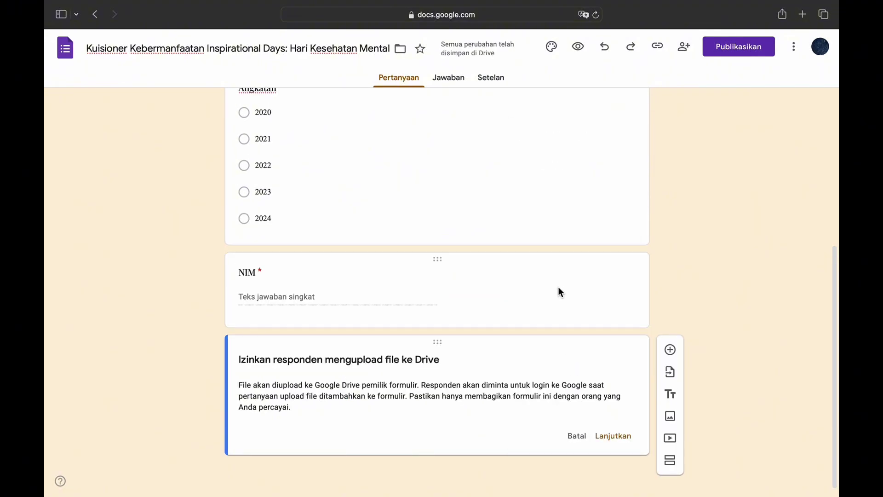
pyautogui.click(614, 437)
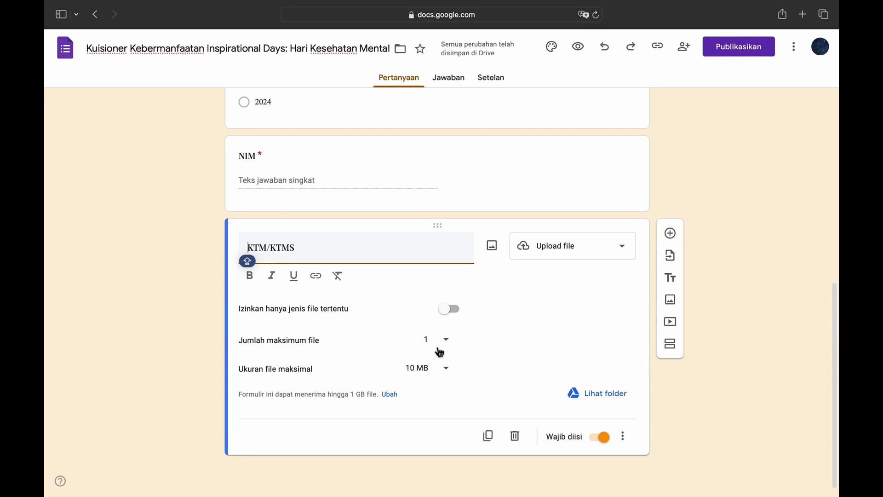
# - Restrict the KTM/KTMS upload to Gambar and Foto file types, with a maximum of 1 file and a 10 MB size limit
pyautogui.click(454, 312)
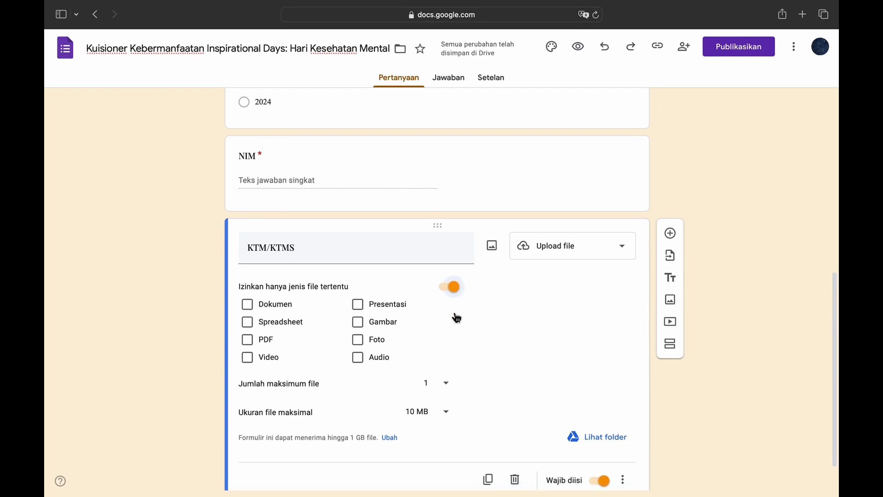
pyautogui.click(360, 323)
pyautogui.click(360, 343)
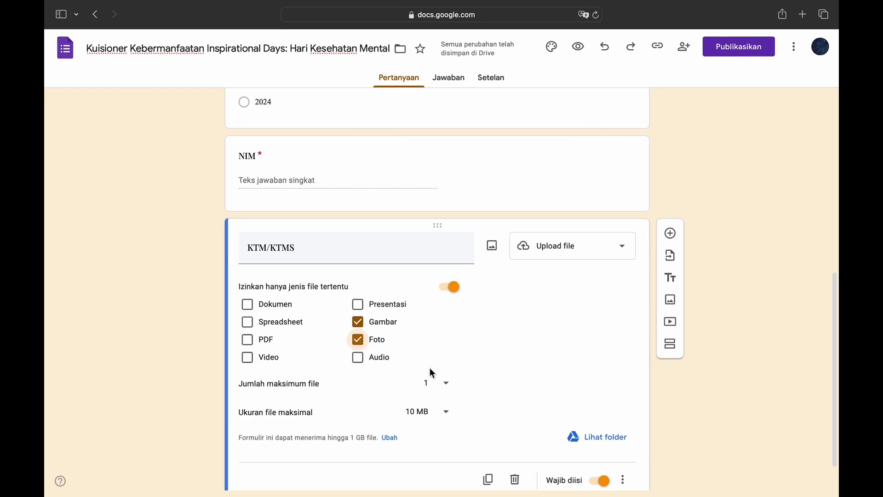
pyautogui.click(437, 386)
pyautogui.click(438, 387)
pyautogui.click(441, 413)
pyautogui.click(437, 391)
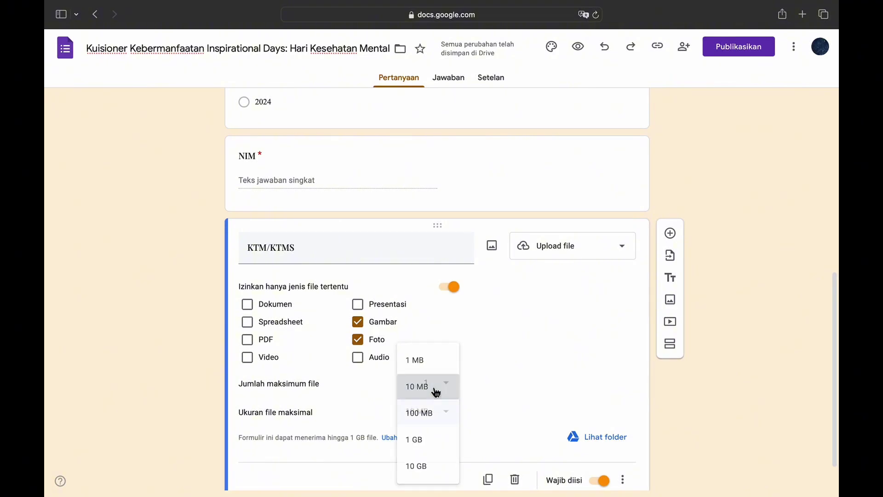
# - Add a new section after the KTM/KTMS question and title it "Kuisioner Kebermanfaatan Inspirational Days"
pyautogui.scroll(-2, 519, 354)
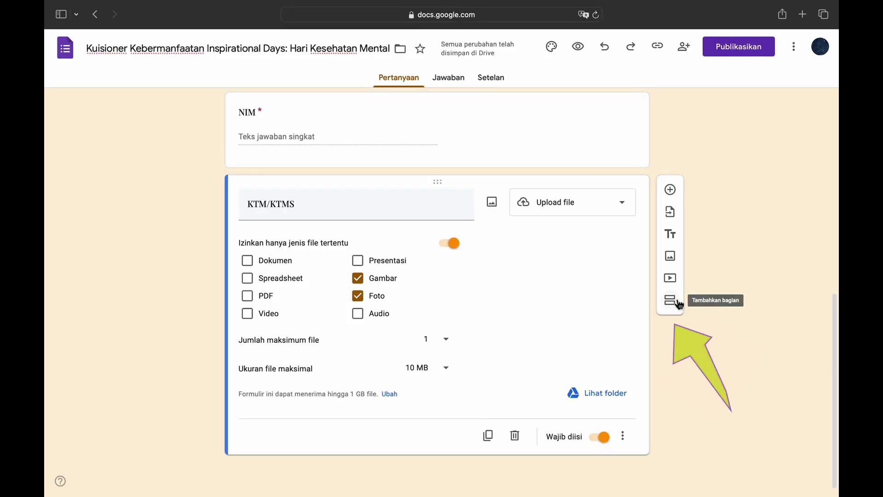
pyautogui.click(679, 304)
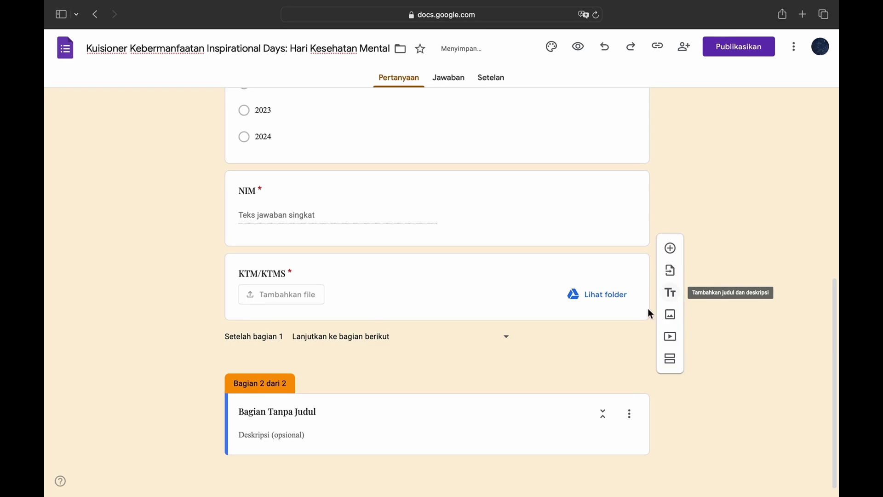
pyautogui.click(300, 410)
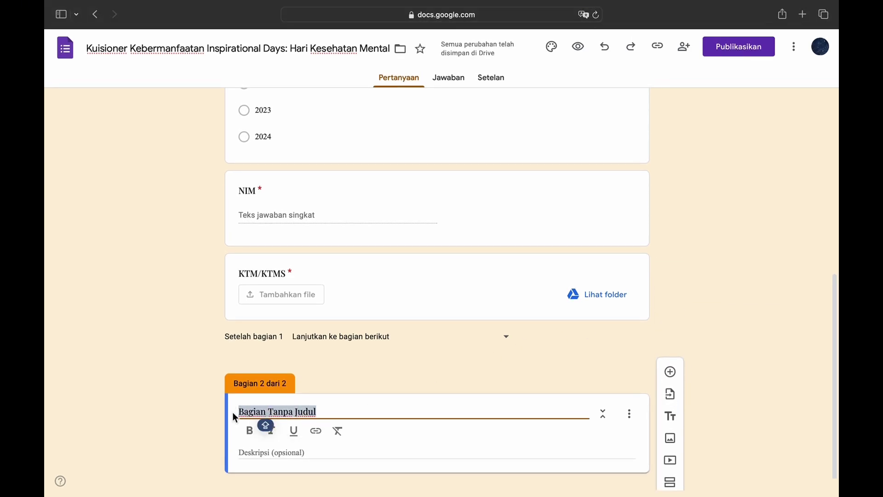
pyautogui.write('Kuisioner K')
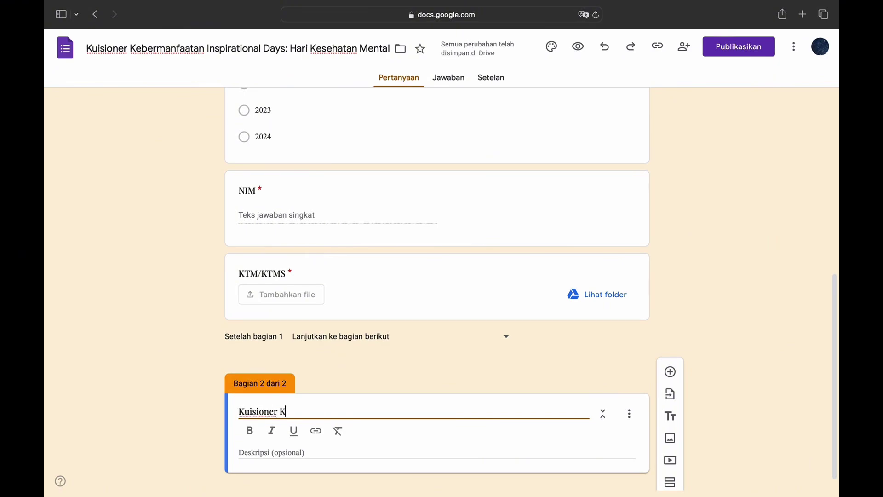
pyautogui.write('ebermanfaatan Inspirational Days')
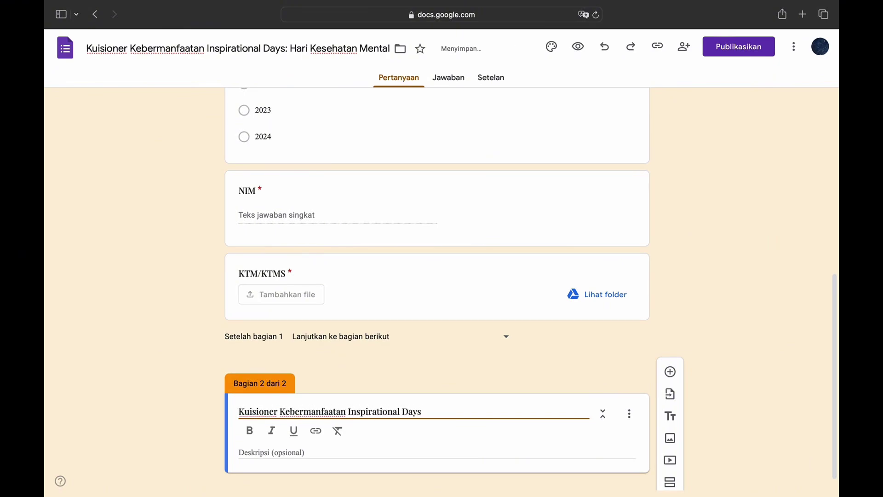
# - Give the second section the description "Diisi sesuai dengan yang kamu rasakan selama acara berlangsung, yaa!"
pyautogui.scroll(-1, 304, 430)
pyautogui.click(304, 430)
pyautogui.write('Diisi sesuai dengan yang kamu rasakan selama acar')
pyautogui.write('a berlangsung, yaa!')
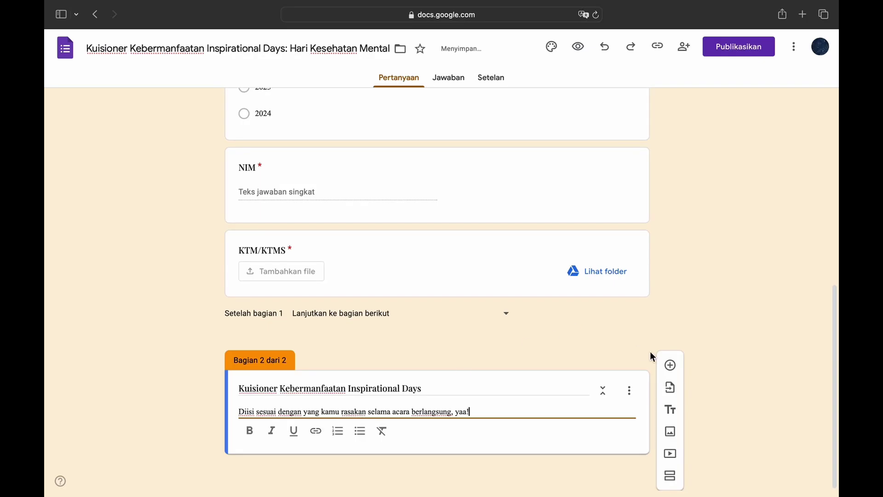
pyautogui.click(708, 315)
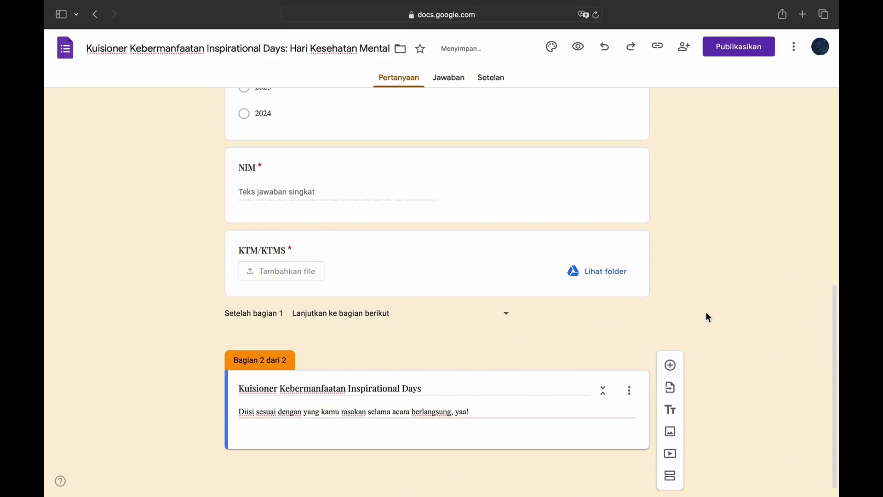
# - Add two blank questions to the second section and make the first a linear scale (Skala linier) from 1 to 4
pyautogui.click(671, 366)
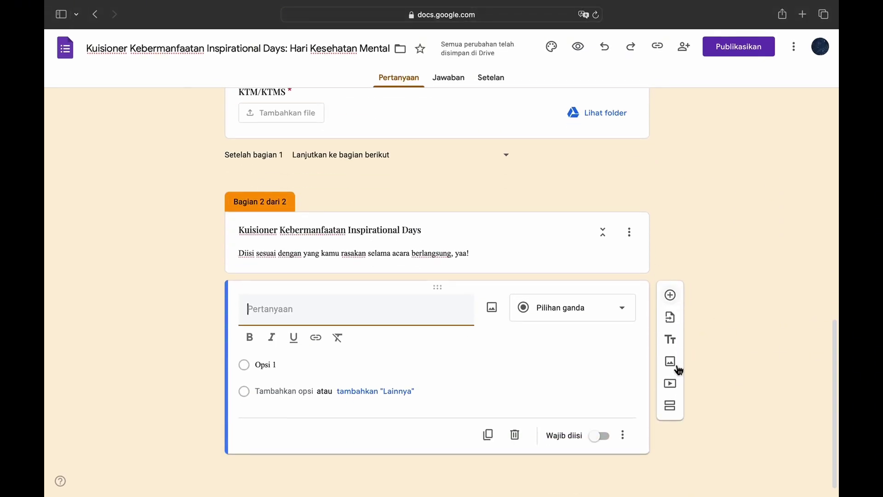
pyautogui.click(671, 298)
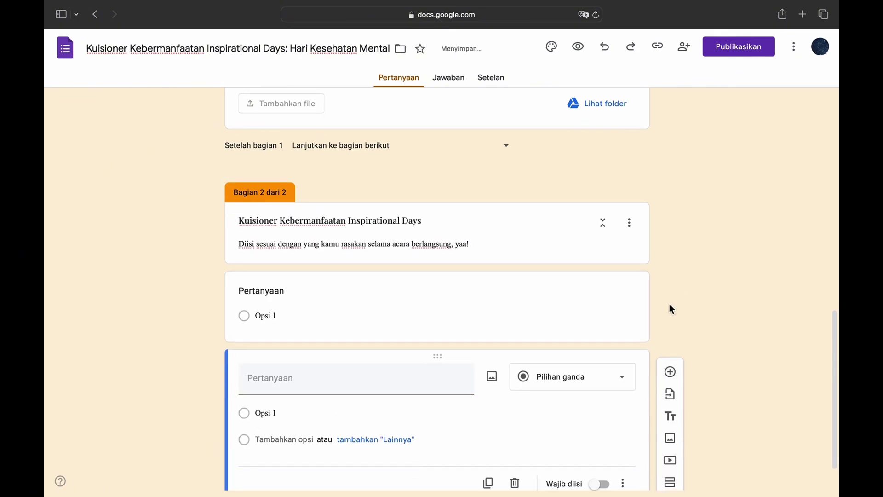
pyautogui.click(458, 249)
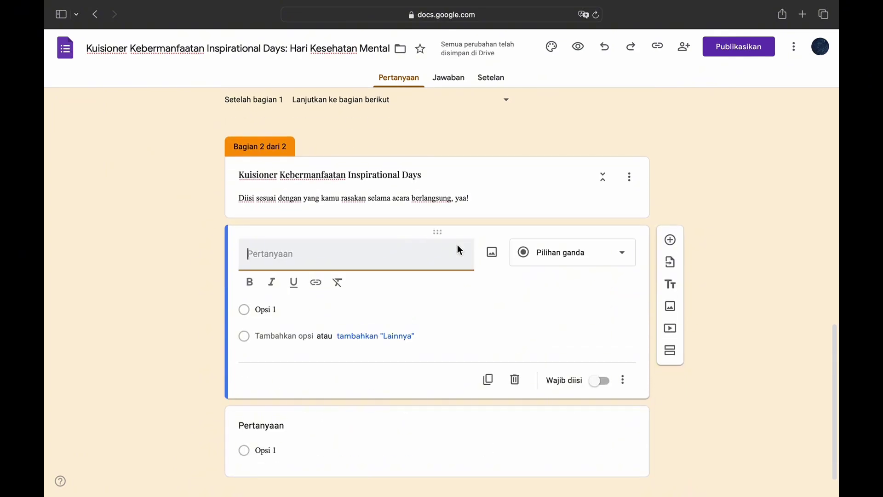
pyautogui.click(567, 253)
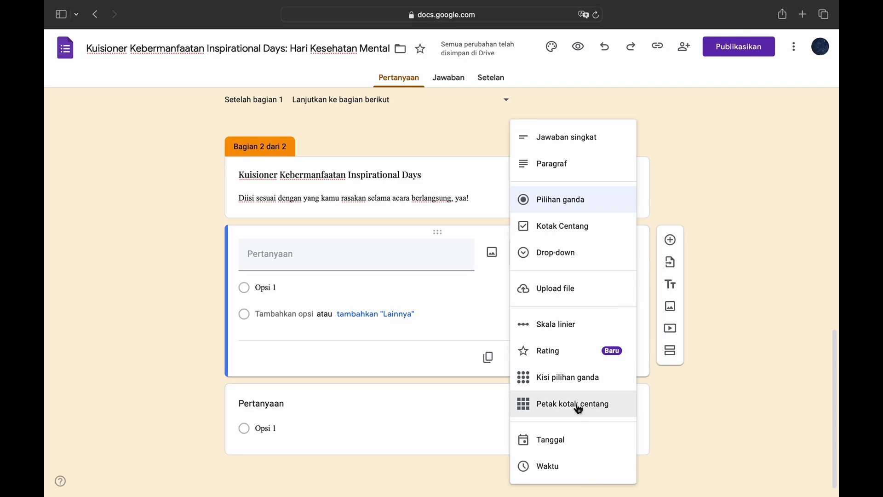
pyautogui.click(590, 325)
pyautogui.click(339, 293)
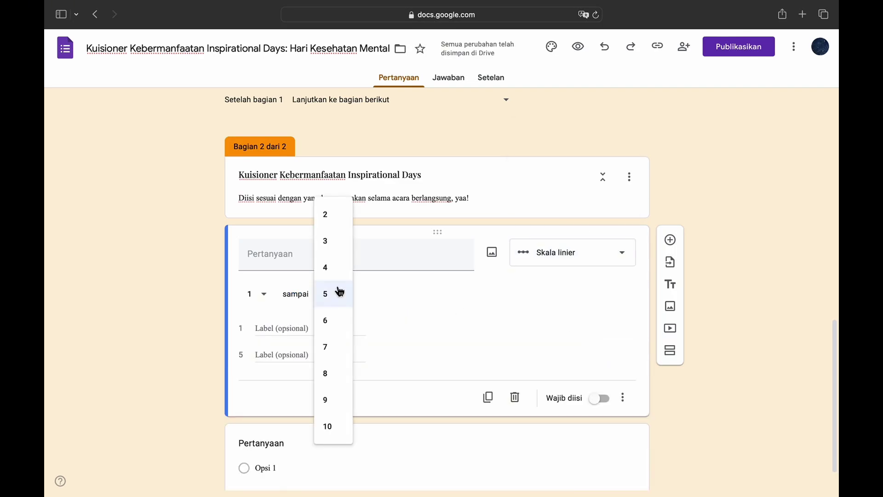
pyautogui.click(340, 263)
# - Label the scale's 1 end "Sangat Tidak Setuju" and its 4 end "Sangat Setuju", and make the question required
pyautogui.write('S')
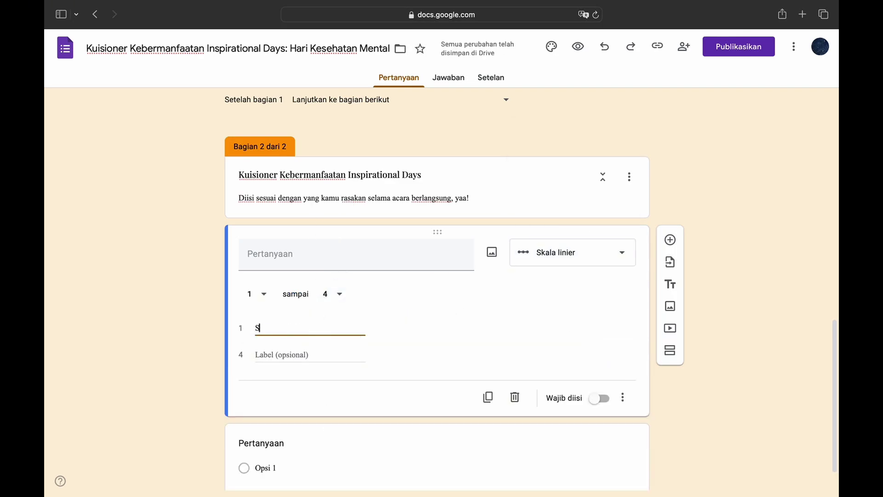
pyautogui.write('etuu')
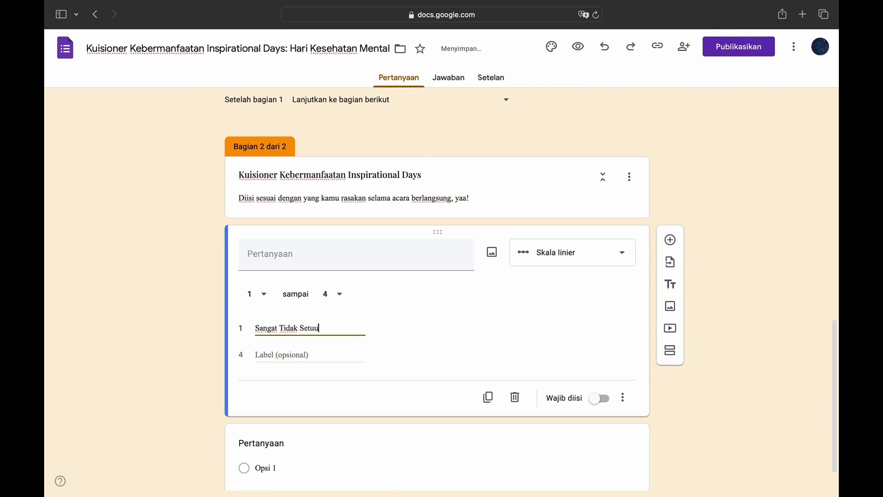
pyautogui.write('u')
pyautogui.click(333, 357)
pyautogui.write('Sangat Se')
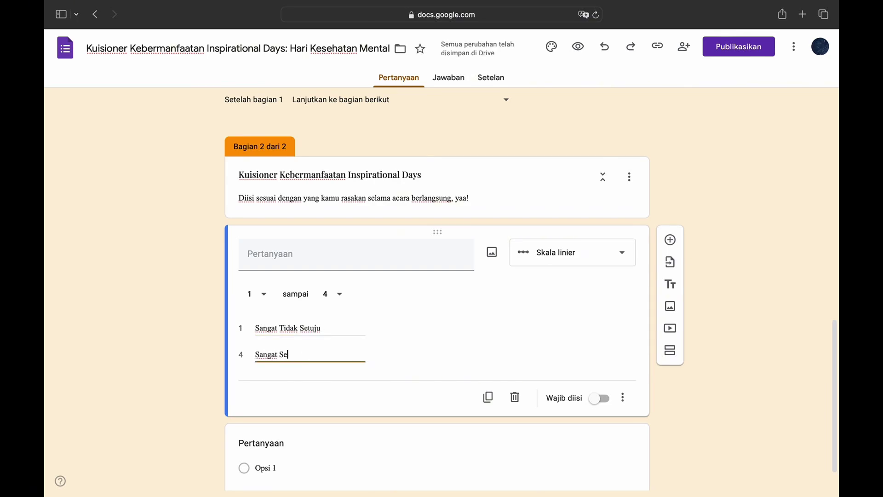
pyautogui.scroll(-1, 316, 385)
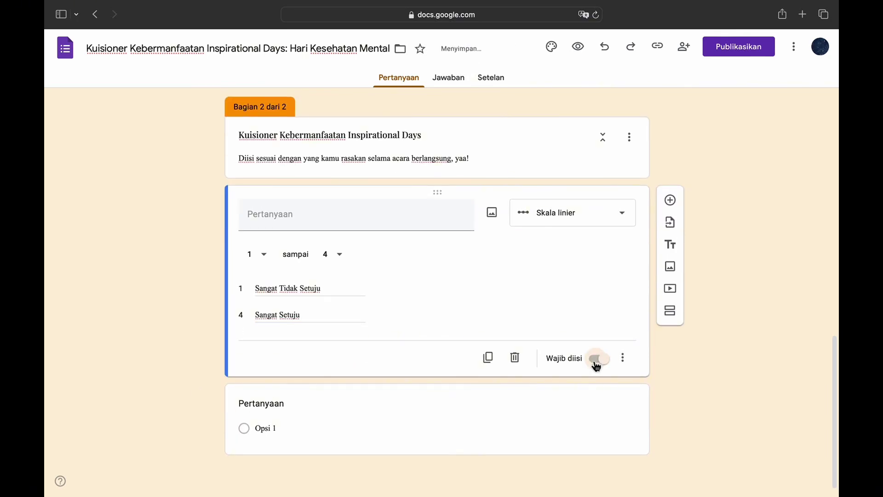
pyautogui.click(598, 361)
# - Turn the second blank question into a required long-answer (Paragraf) question
pyautogui.click(514, 408)
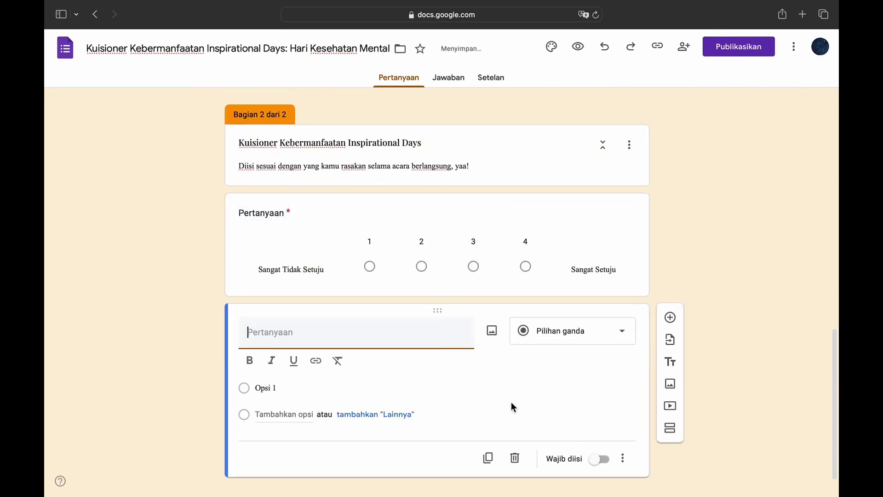
pyautogui.click(559, 331)
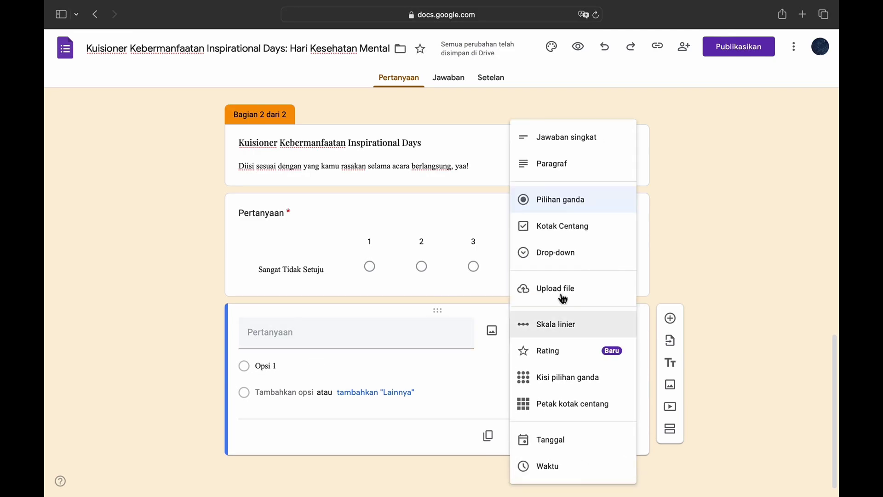
pyautogui.click(600, 164)
pyautogui.click(598, 439)
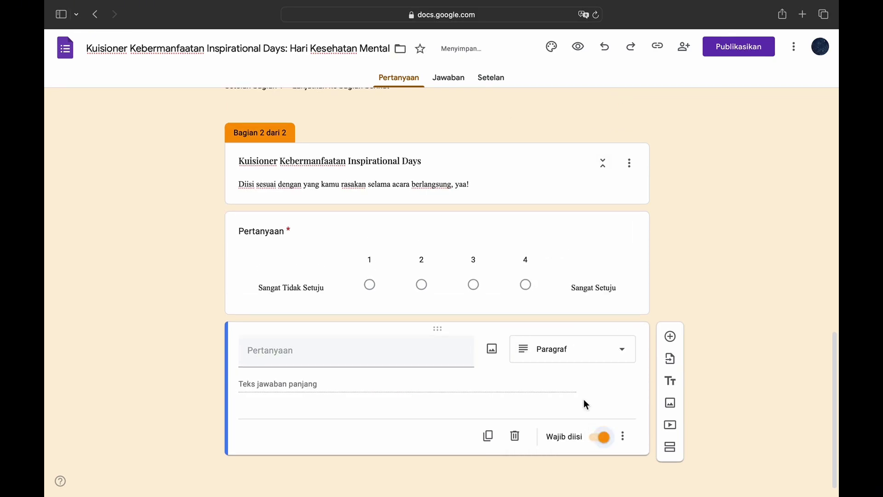
# - Duplicate the untitled linear-scale and paragraph questions several times, and move a paragraph question up to directly below the first scale question
pyautogui.click(586, 252)
pyautogui.scroll(-2, 581, 414)
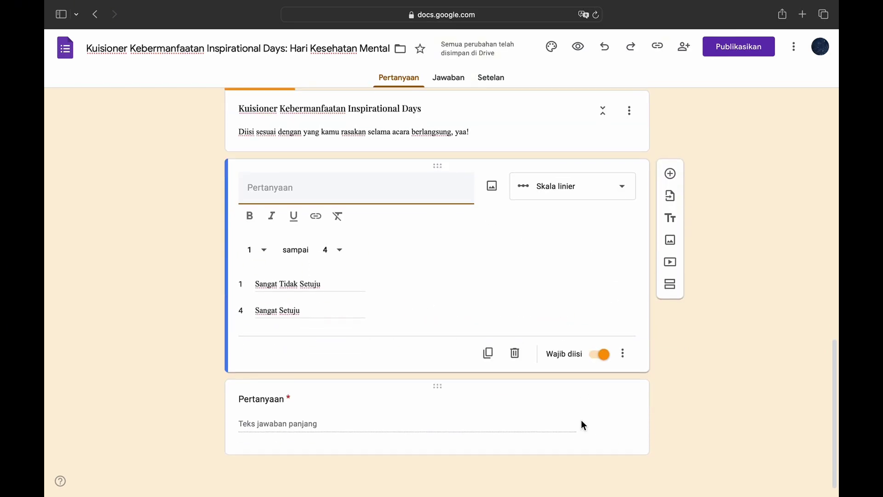
pyautogui.click(581, 422)
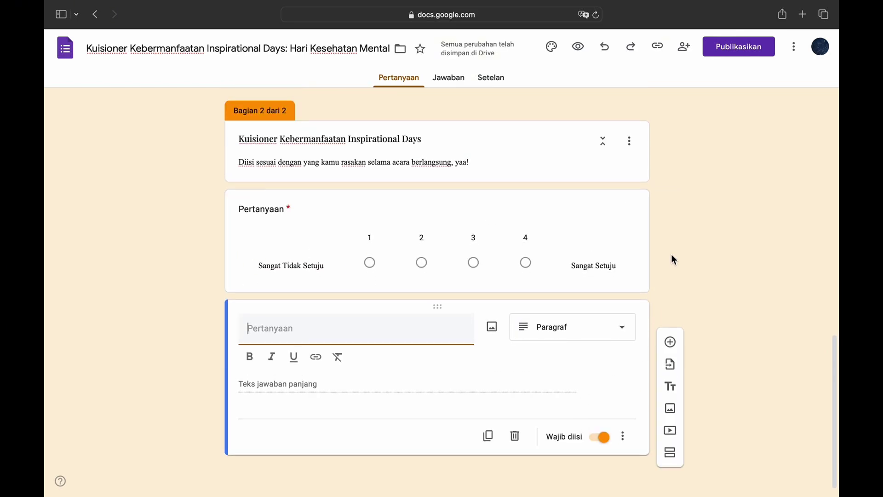
pyautogui.click(590, 266)
pyautogui.click(488, 382)
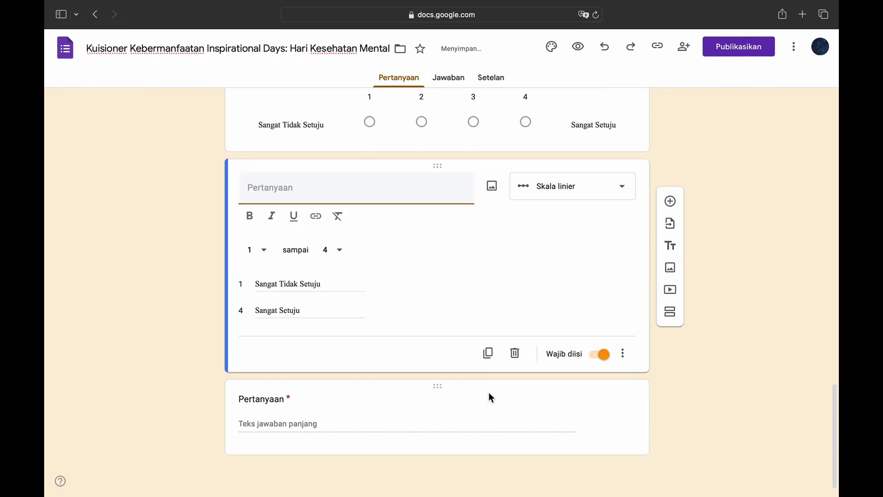
pyautogui.click(489, 392)
pyautogui.click(490, 436)
pyautogui.click(490, 438)
pyautogui.click(489, 440)
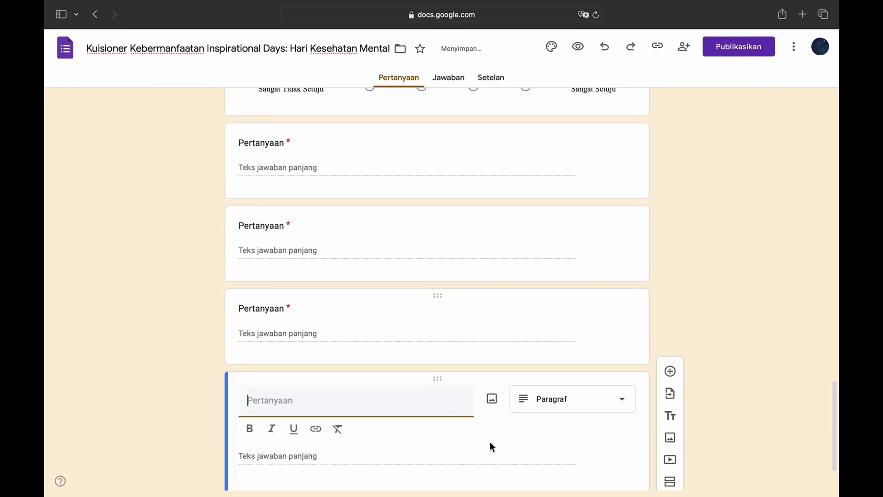
pyautogui.click(490, 440)
pyautogui.click(489, 440)
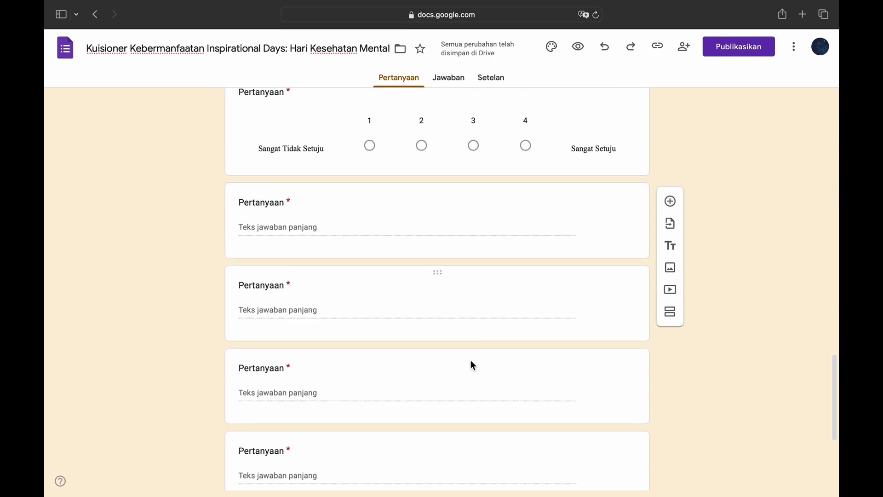
pyautogui.moveTo(437, 426); pyautogui.dragTo(447, 253)
# - Title the first scale question "Apakah kamu merasa turut memperingat Hari Kesehatan Mental Sedunia melalui kegiatan ini?" and its paragraph question "Sebutkan alasannya, yaa!"
pyautogui.scroll(5, 660, 427)
pyautogui.click(271, 213)
pyautogui.write('Apakah kamu merasa turut memperi')
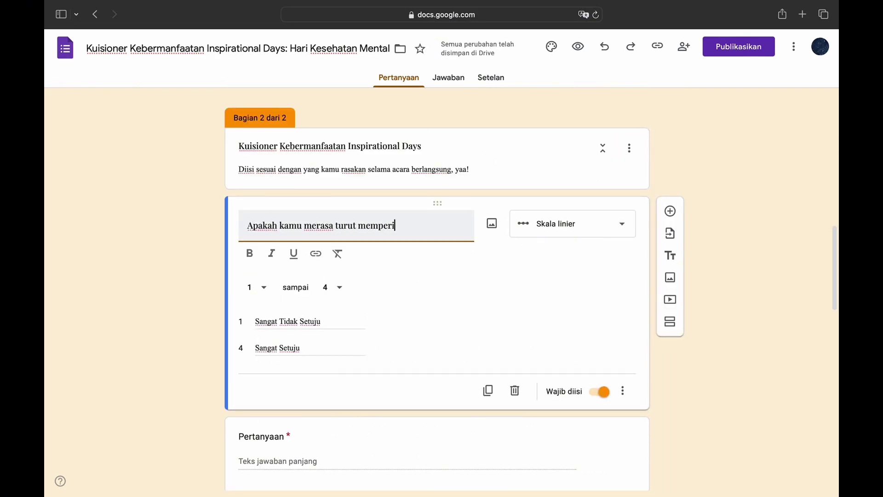
pyautogui.write('ngat Hari Kesehatan Mental Sedunia melalui kegiatan ini?')
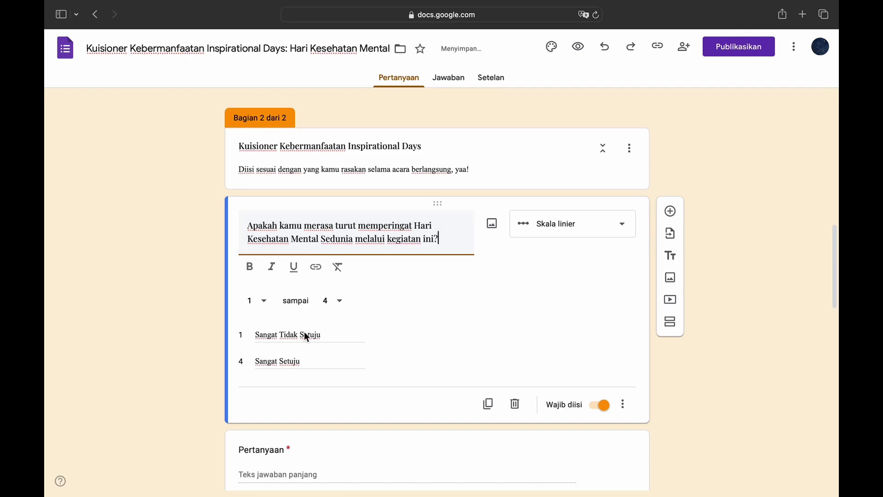
pyautogui.scroll(-2, 305, 335)
pyautogui.click(278, 372)
pyautogui.write('Sebutkan alasannya, yaa!')
# - Title the second scale question "Apakah kamu mendapatkan pembelajaran dan mengetahui makna dari Hari Kesehatan Mental Sedunia melalui kegiatan ini?" and its paragraph "Sebutkan pembelajaran yang kamu dapatkan!"
pyautogui.scroll(-2, 273, 345)
pyautogui.click(269, 340)
pyautogui.write('Apakah kamu mendapatkan pembelajaran dan men')
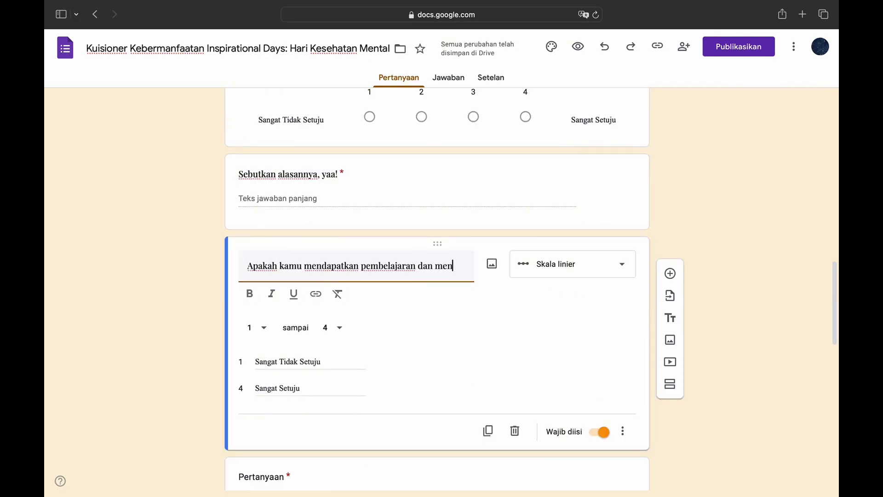
pyautogui.write('getahui makna dari Hari Kesehatan Mental Sedunia melalui kegiatan ini?')
pyautogui.scroll(-2, 281, 367)
pyautogui.click(282, 367)
pyautogui.write('Sebutkan pembelajaran yang kamu dapatkan!')
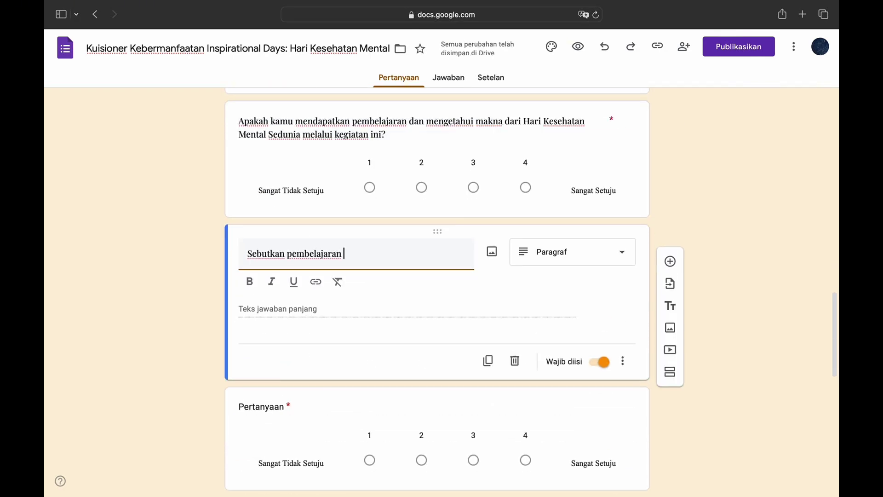
# - Title the third scale question "Apakah adanya kegiatan ini sudah sesuai untuk memperingati Hari Kesehatan Mental Sedunia?" and its paragraph question "Sebutkan alasannya, yaa!"
pyautogui.scroll(-3, 265, 344)
pyautogui.click(265, 276)
pyautogui.write('Apakah adanya kegiatan ini sesuai untuk memperingati Hari Kesehatan Mental Sedunia?')
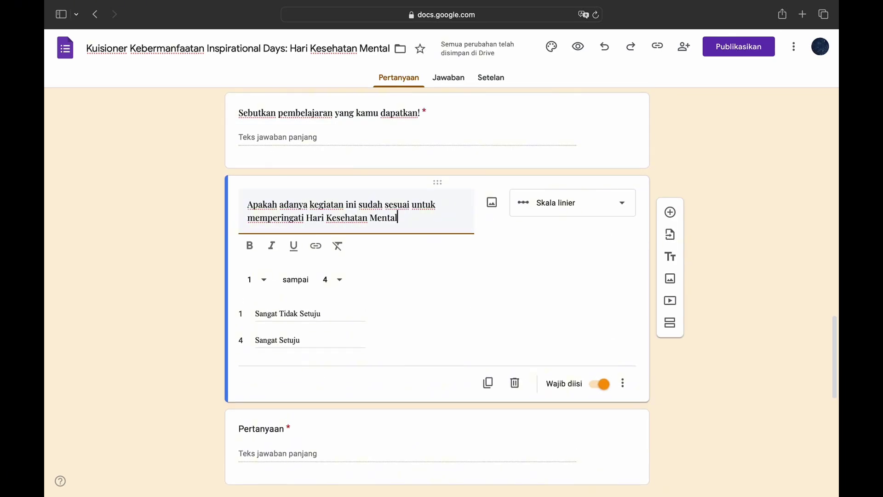
pyautogui.scroll(-3, 437, 276)
pyautogui.click(285, 211)
pyautogui.write('Sebutkan alasannya')
# - Title the fourth scale question "Apakah kamu merasa terinspirasi dan mendapat keteladanan dari peringatan Hari Kesehatan Mental Sedunia ini?" and paragraph "Sebutkan inspirasi dan keteladanan yang kamu dapatkan!"
pyautogui.scroll(-3, 258, 244)
pyautogui.click(259, 244)
pyautogui.write('Apakah kamu merasa terinspir')
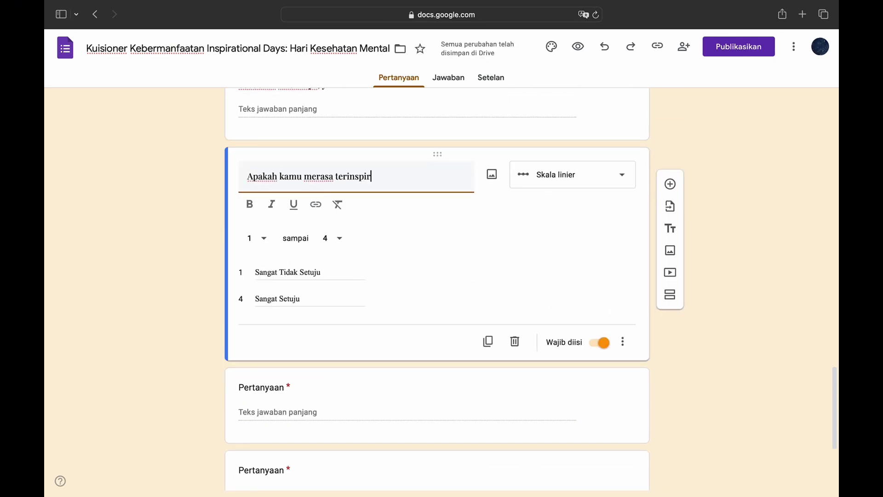
pyautogui.write('asi dan mendapat keteladanan dari peringatan Hari Kesehatan Mental Sedunia ini?')
pyautogui.scroll(-3, 436, 276)
pyautogui.click(276, 299)
pyautogui.write('Sebutkan inspirasi dan keteladanan yang kamu dapatkan!')
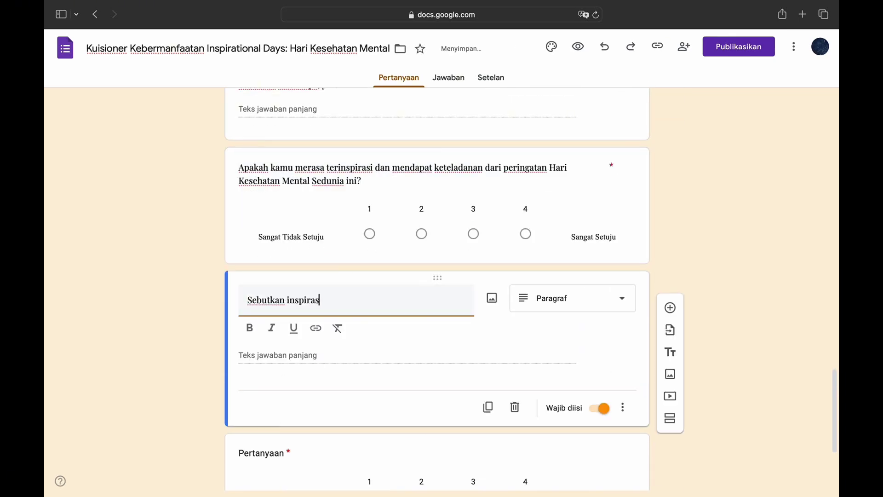
# - Title the fifth scale question "Apakah kamu dapat menerapkan inspirasi yang didapatkan dari peringatan Hari Kesehatan Mental Sedunia ke kehidupan sehari-hari?" and paragraph "Bagaimana penerapannya dalam kehidupan sehari-hari?"
pyautogui.scroll(-3, 437, 276)
pyautogui.click(276, 204)
pyautogui.write('Apakah kamu dapat menerapkan inspirasi yang didapatkan dari peringatan ')
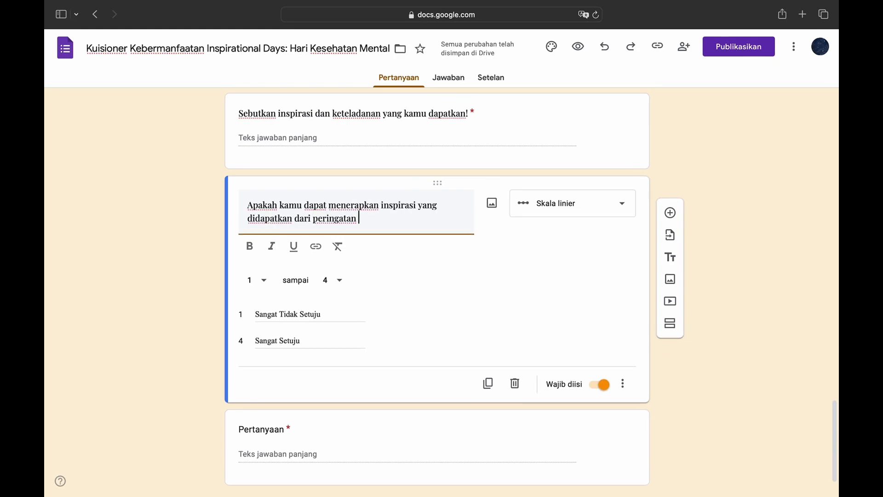
pyautogui.write('Hari Kesehatan Mental Sedunia ke kehidupan sehari-hari?')
pyautogui.click(276, 442)
pyautogui.write('Bagaimana penerapannya dalam kehidupan sehari-hari?')
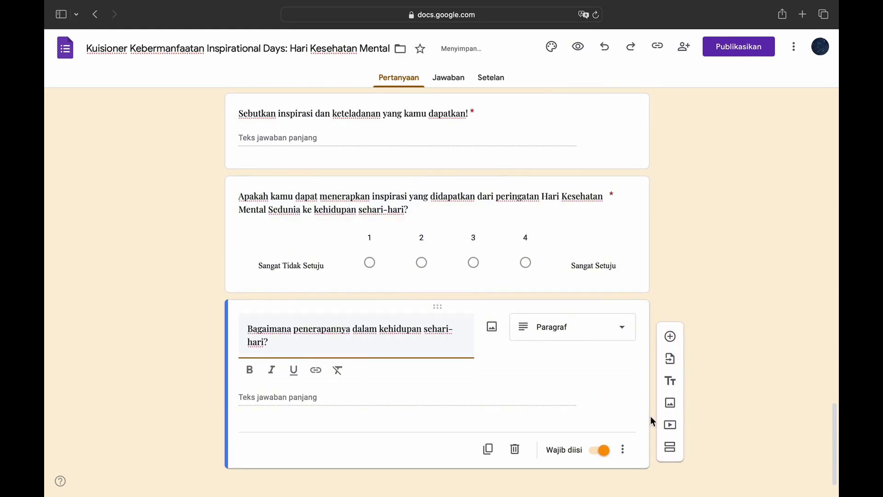
# - Add a final required paragraph question titled "Tolong berikan kesan dan pesanmu, serta kritik dan saran untuk acara kami kedepannya, ya!"
pyautogui.click(671, 325)
pyautogui.write('Tolong berikan kriti')
pyautogui.press('BackSpace')
pyautogui.press('BackSpace')
pyautogui.write('itik dan sar')
pyautogui.press('BackSpace')
pyautogui.press('BackSpace')
pyautogui.press('BackSpace')
pyautogui.press('BackSpace')
pyautogui.press('BackSpace')
pyautogui.press('BackSpace')
pyautogui.press('BackSpace')
pyautogui.press('BackSpace')
pyautogui.press('BackSpace')
pyautogui.press('BackSpace')
pyautogui.press('BackSpace')
pyautogui.press('BackSpace')
pyautogui.press('BackSpace')
pyautogui.write('esan dan pesanmu. serta kritik dan sar')
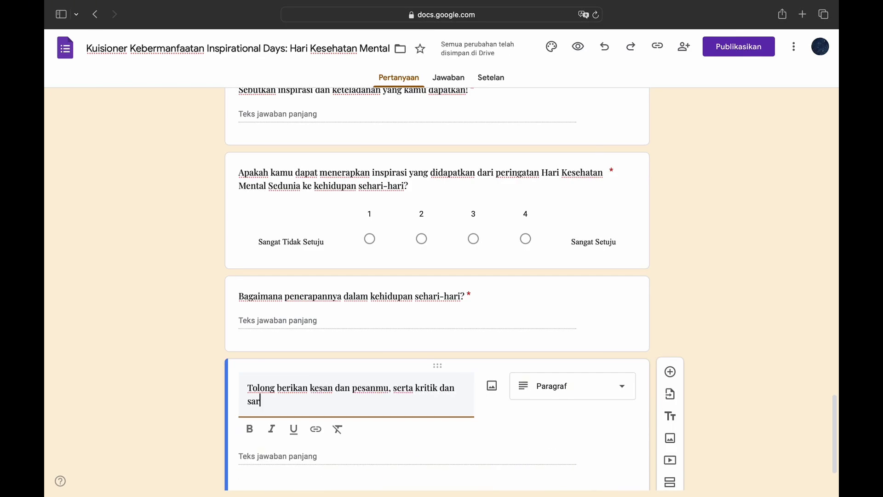
pyautogui.write('an untuk acara kami kedepannya, ya!')
pyautogui.scroll(-2, 575, 384)
pyautogui.click(596, 437)
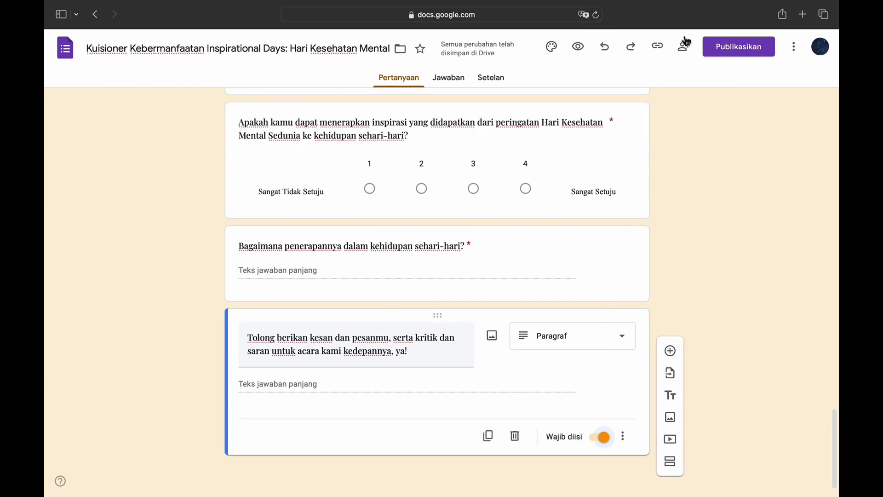
# - Preview the form as respondents see it and review the header and identity questions in the first section
pyautogui.click(584, 51)
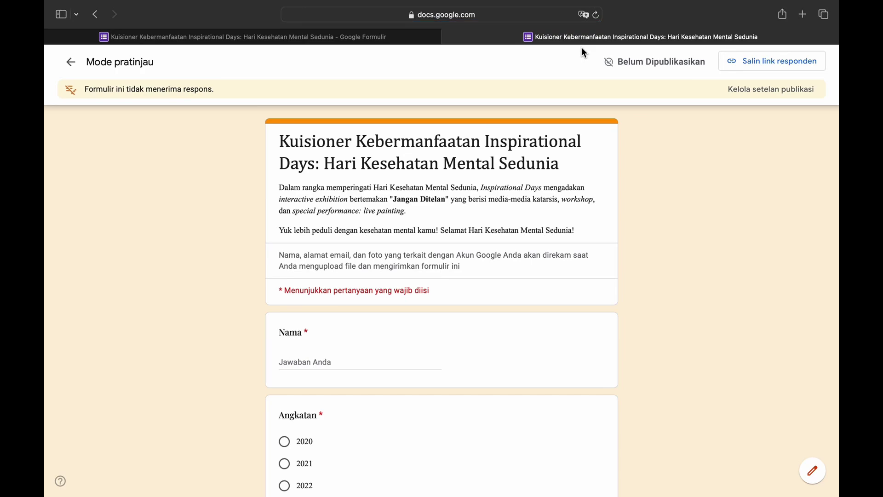
pyautogui.scroll(-3, 578, 225)
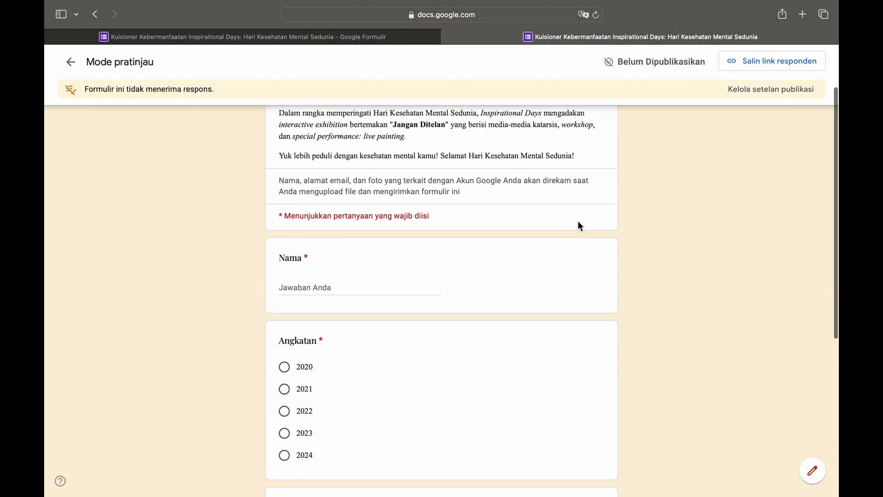
pyautogui.scroll(-3, 578, 222)
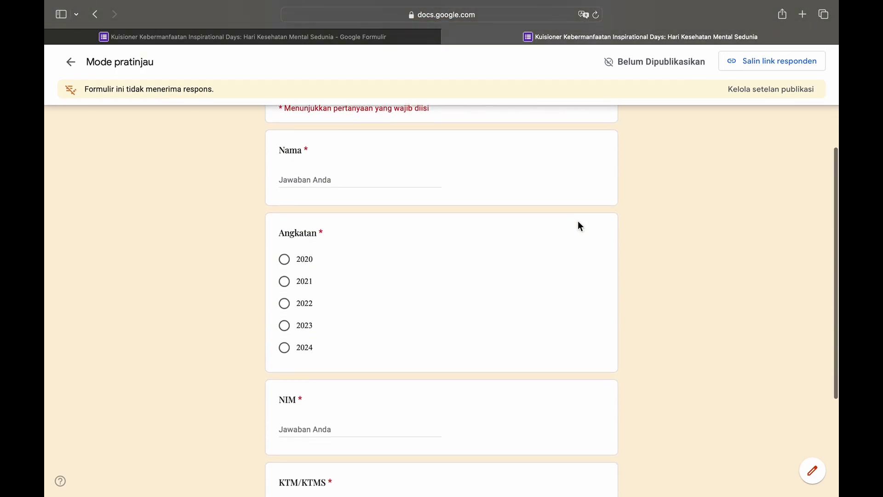
pyautogui.scroll(-3, 580, 226)
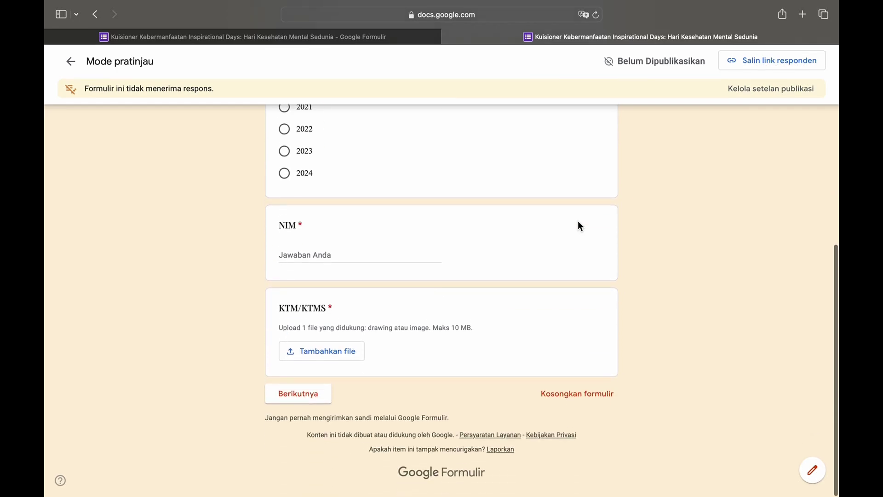
# - Advance the preview to the second section and review its scale and paragraph questions
pyautogui.scroll(15, 707, 345)
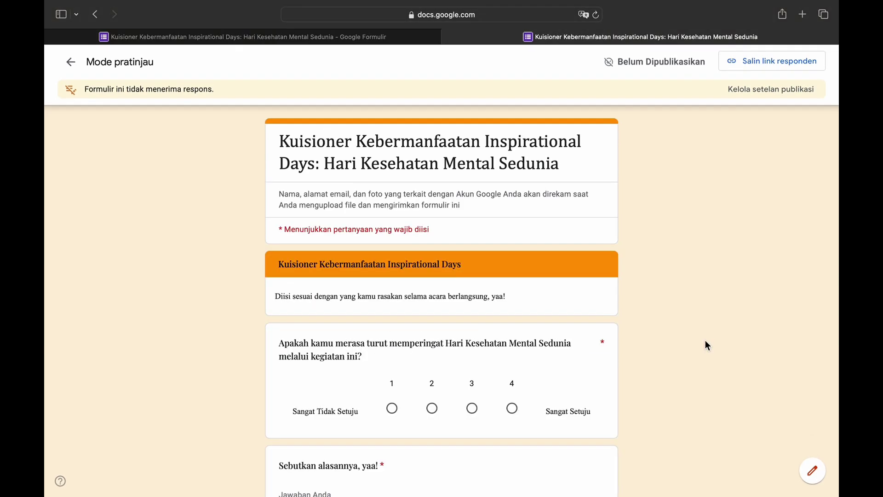
pyautogui.scroll(-3, 706, 341)
pyautogui.scroll(-5, 706, 341)
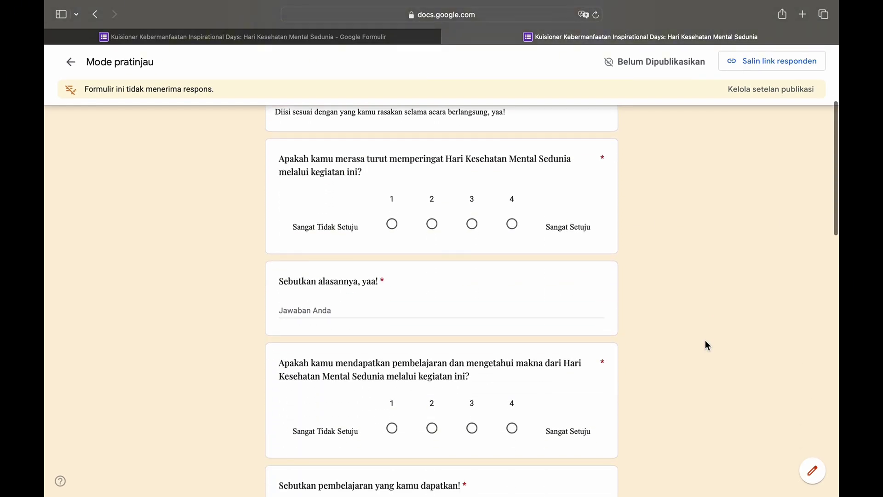
pyautogui.scroll(-7, 706, 344)
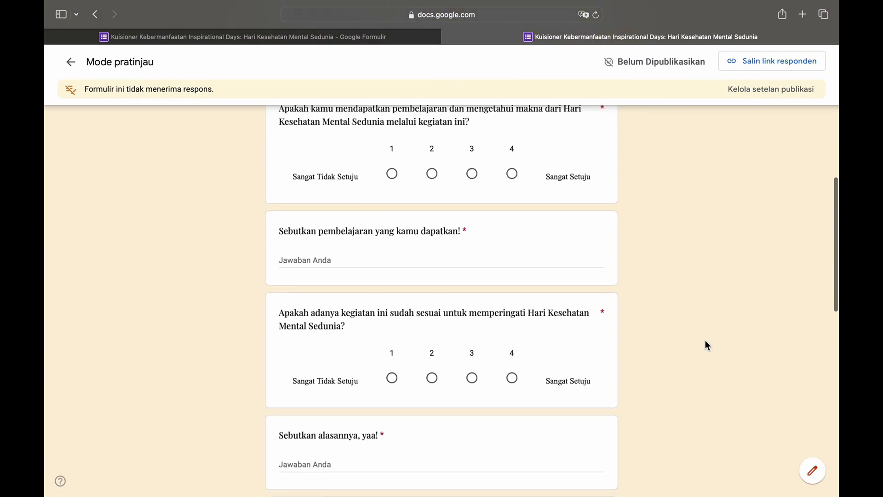
pyautogui.scroll(-6, 707, 345)
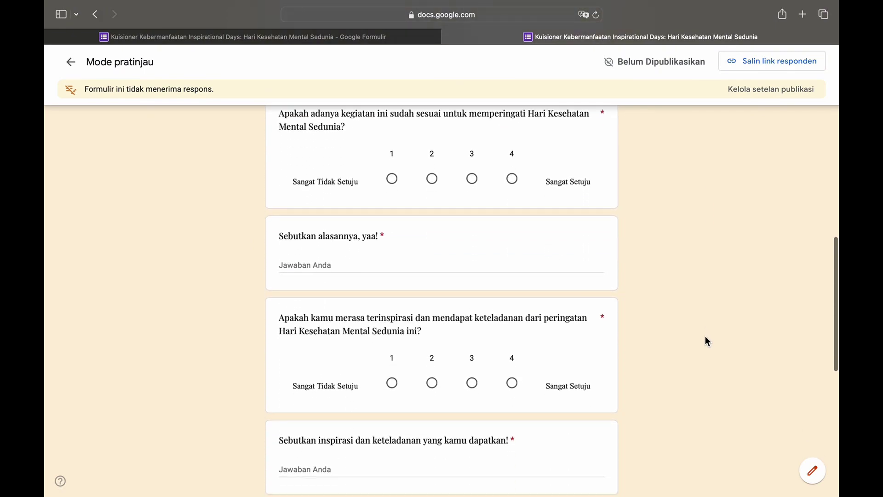
pyautogui.scroll(-5, 705, 337)
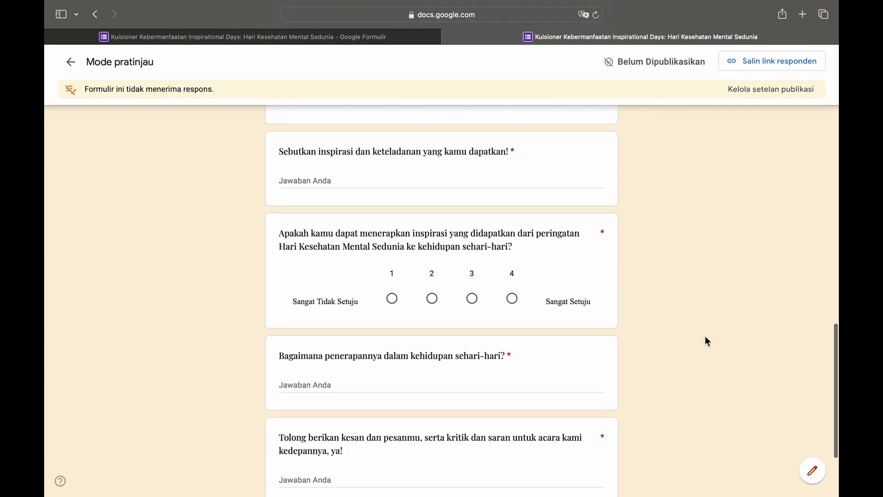